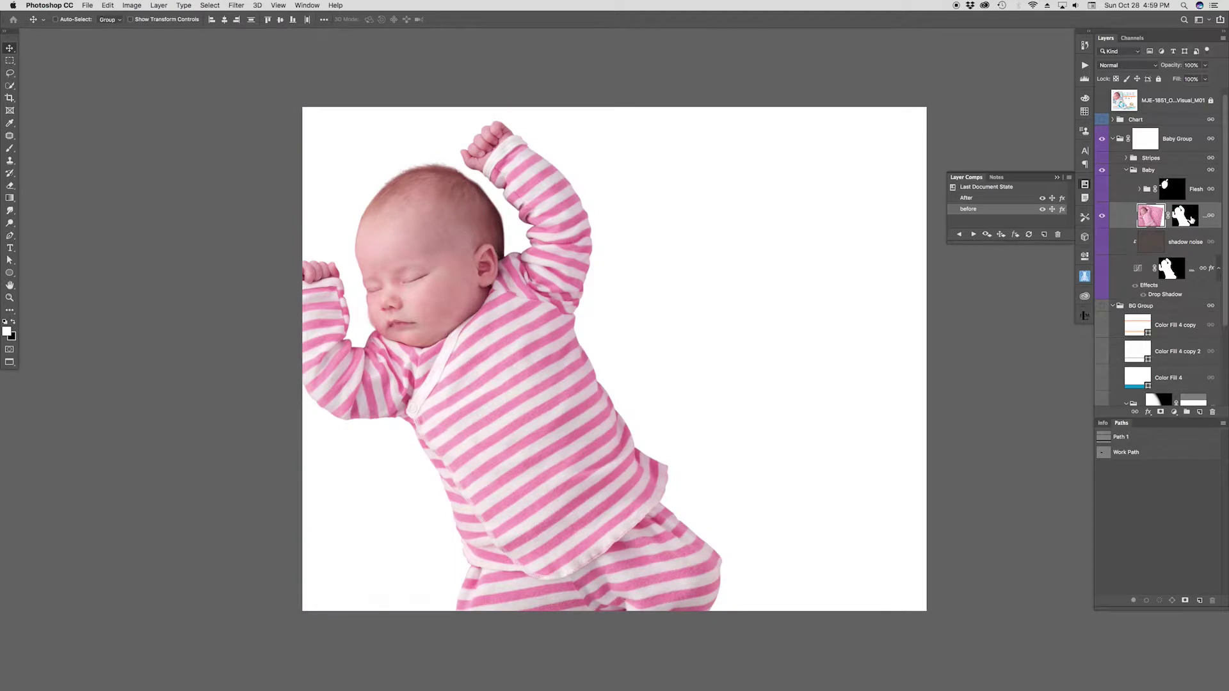
- Toggle the visibility of the White stripes layer in the Stripes group
left_click_drag(1224, 275, 1225, 355)
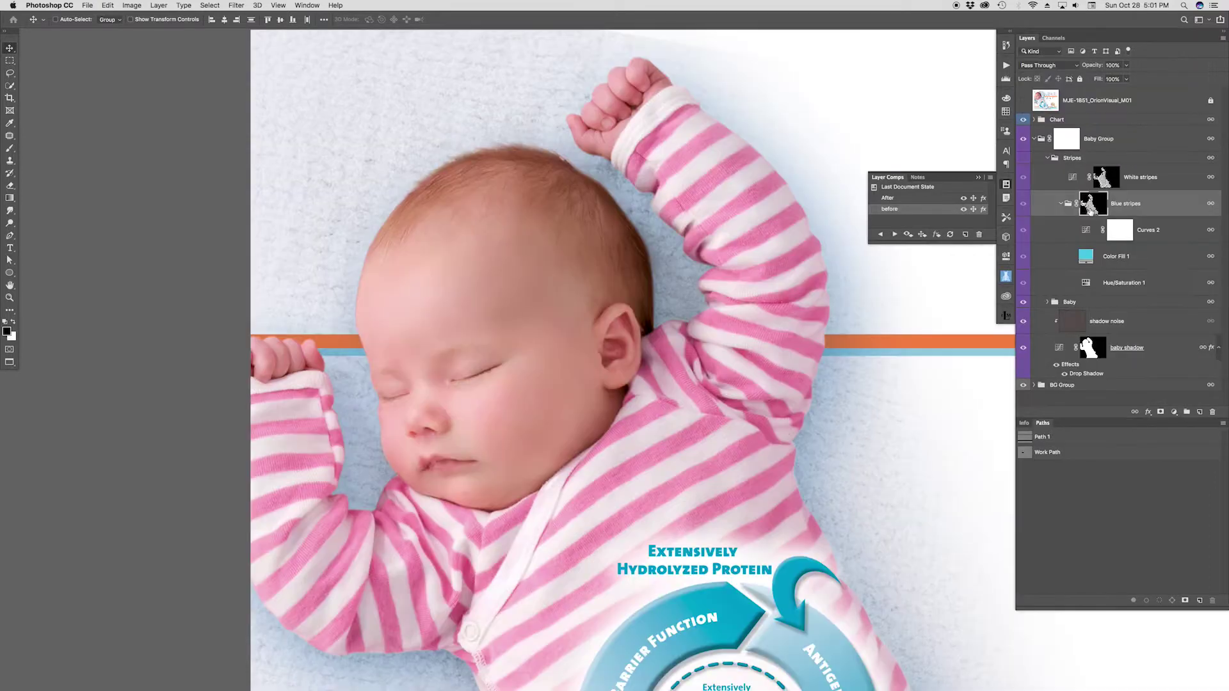
left_click(1024, 178)
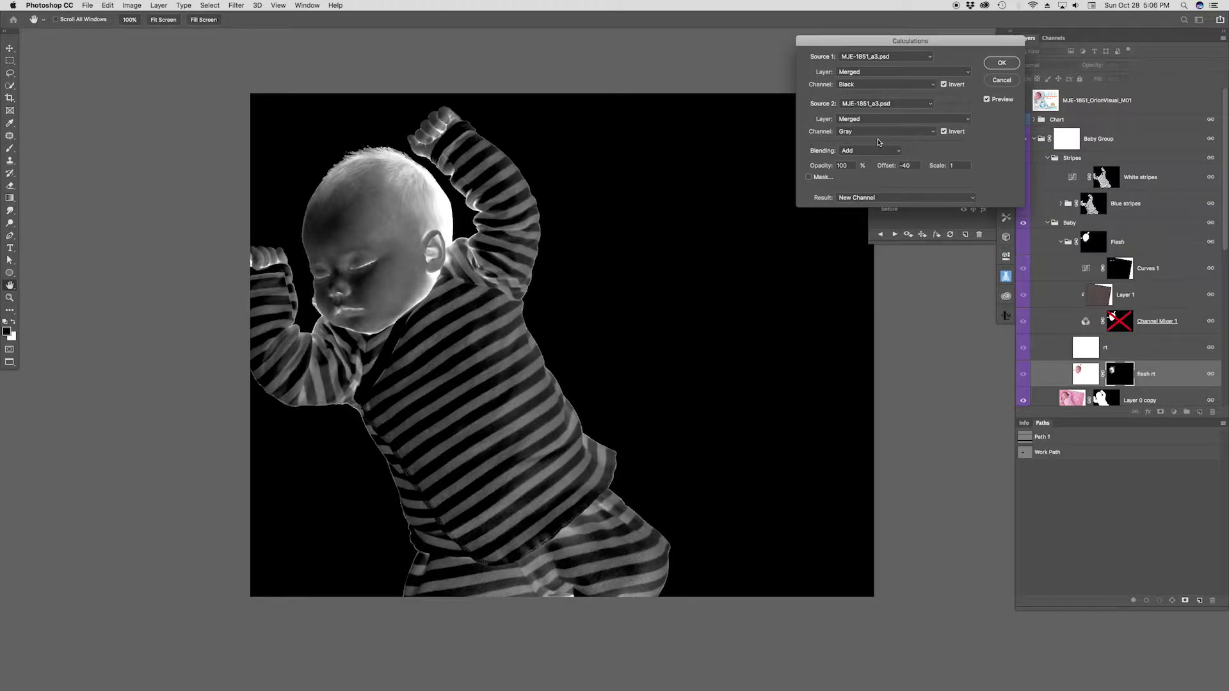
- Create a new channel with Calculations, using the inverted Magenta channel for both sources, Add blending and an offset of -20
left_click(909, 165)
key("shift+Up")
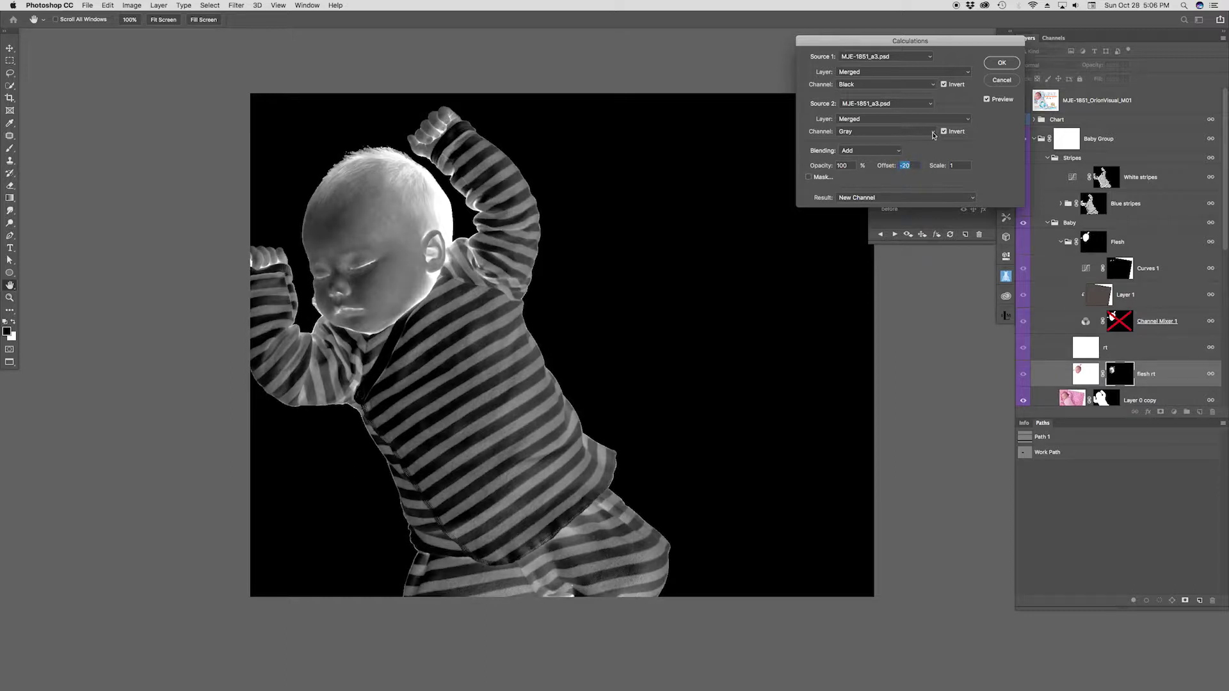
left_click(902, 84)
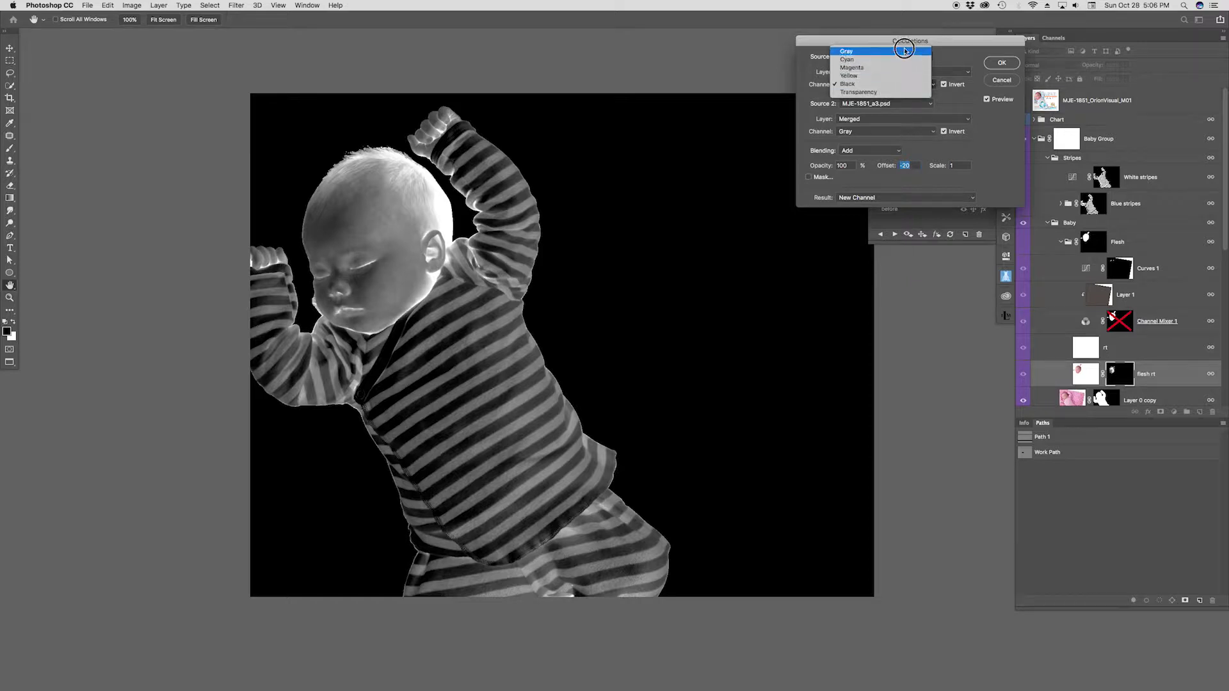
left_click(908, 60)
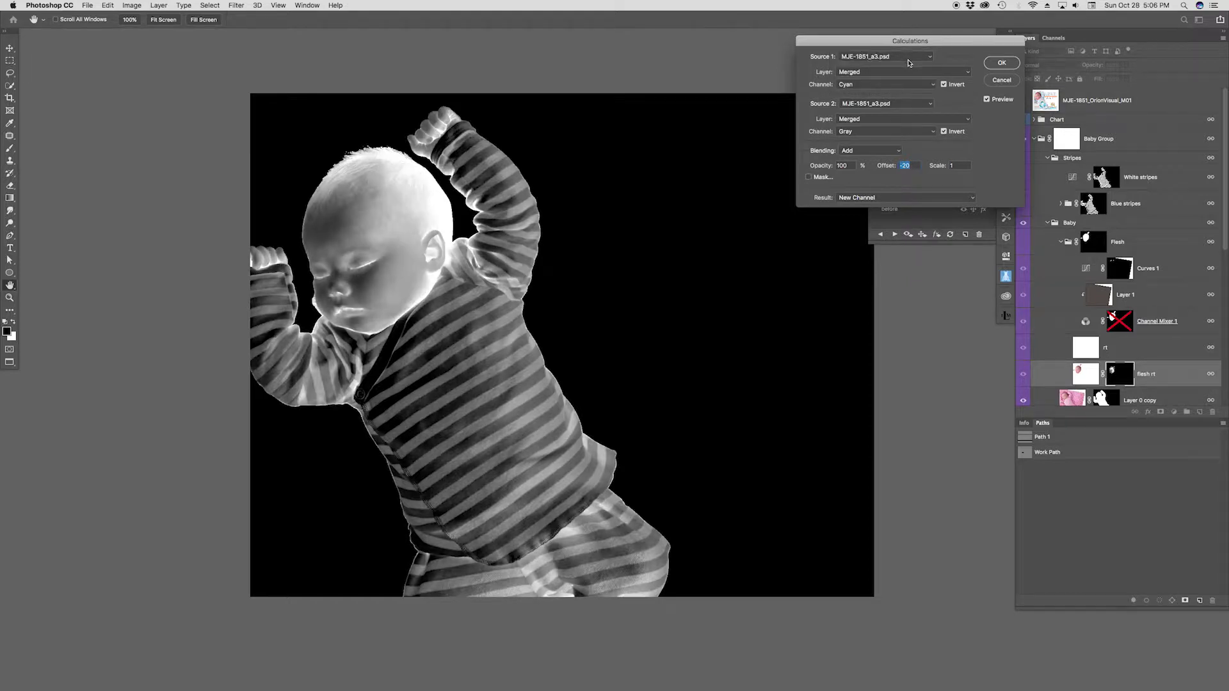
left_click(904, 85)
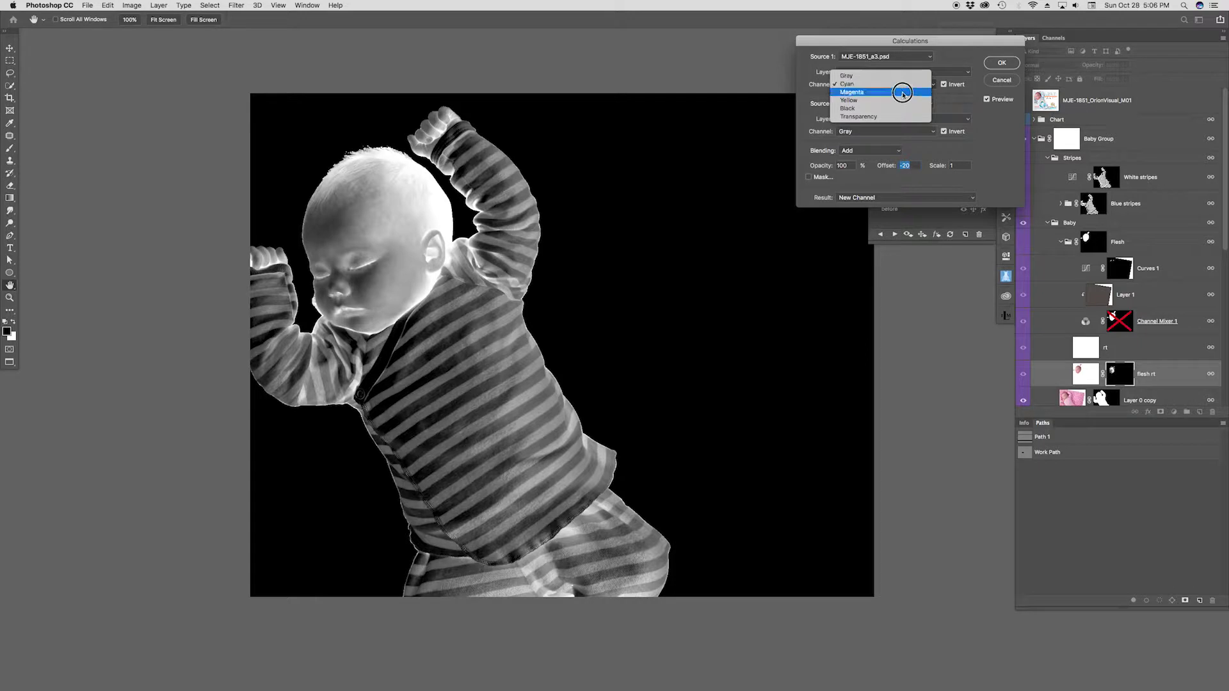
left_click(901, 91)
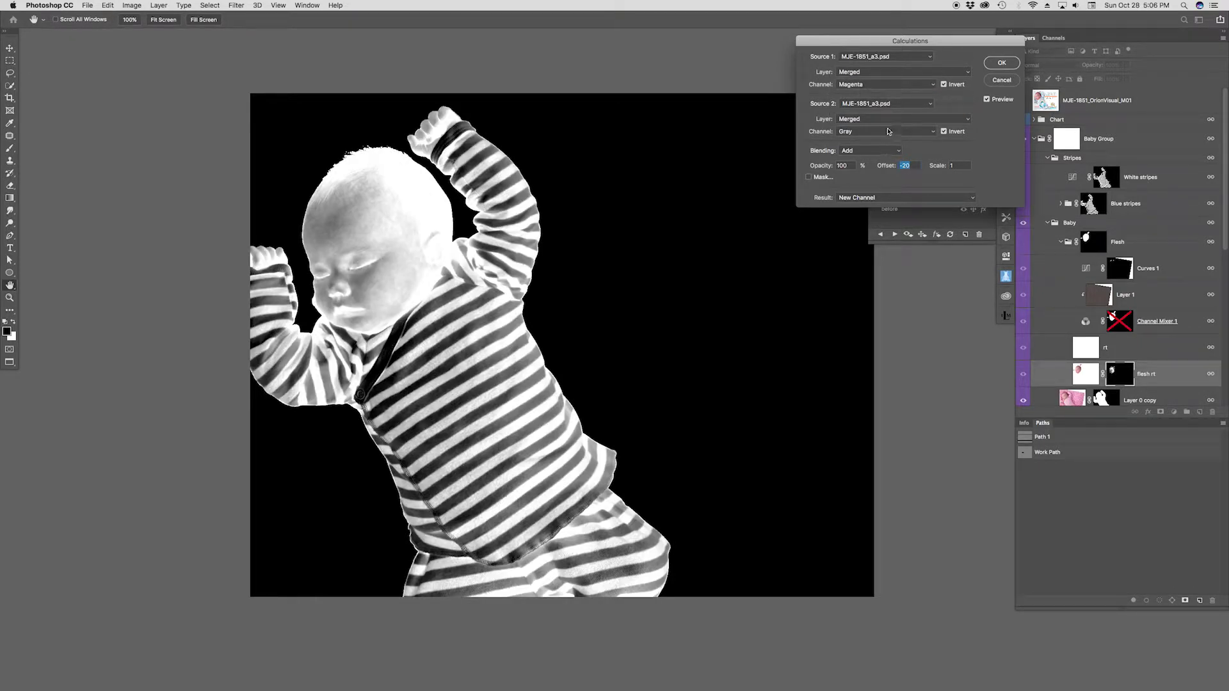
left_click(888, 132)
left_click(886, 138)
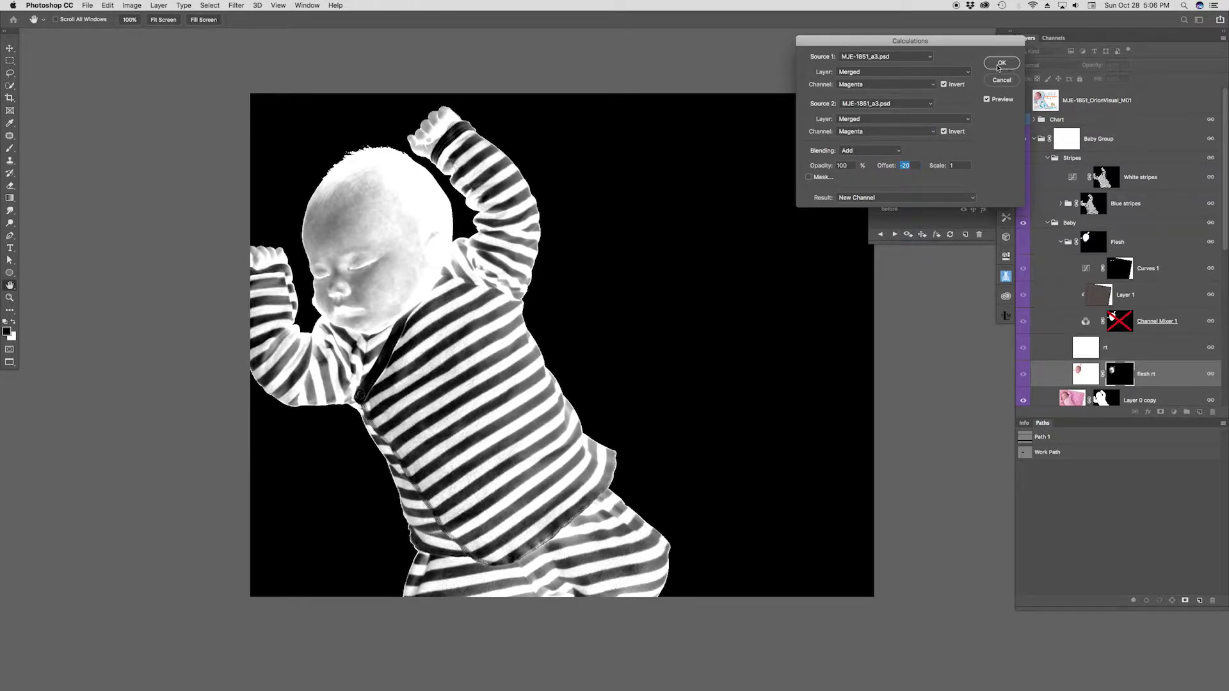
left_click(999, 64)
- Apply Curves to the Alpha 1 channel, sampling the black point on a dark stripe and the white point on a light stripe
left_click(1054, 38)
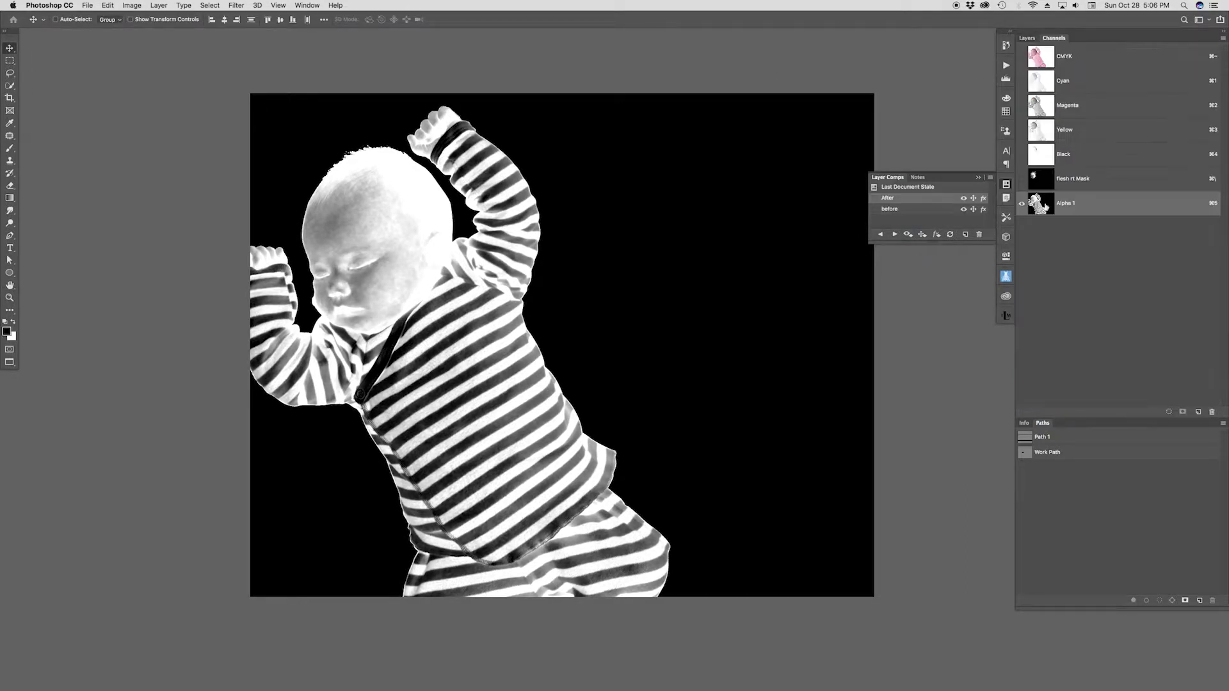
key("super+m")
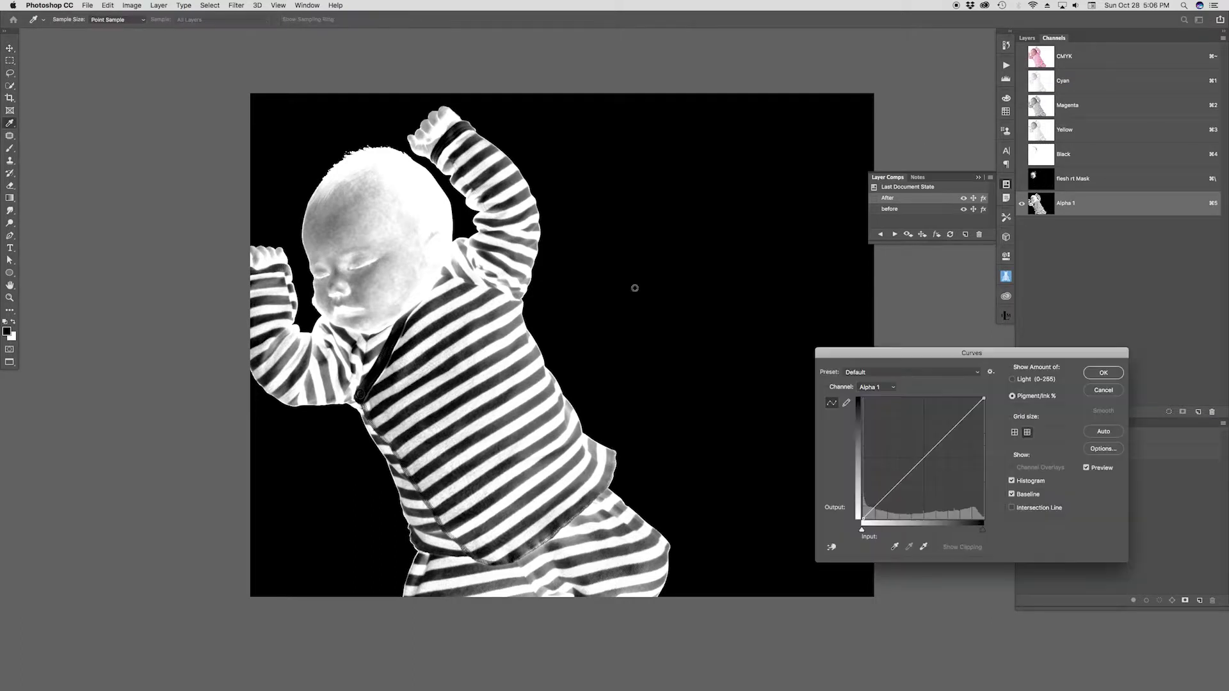
left_click(893, 548)
left_click(553, 576)
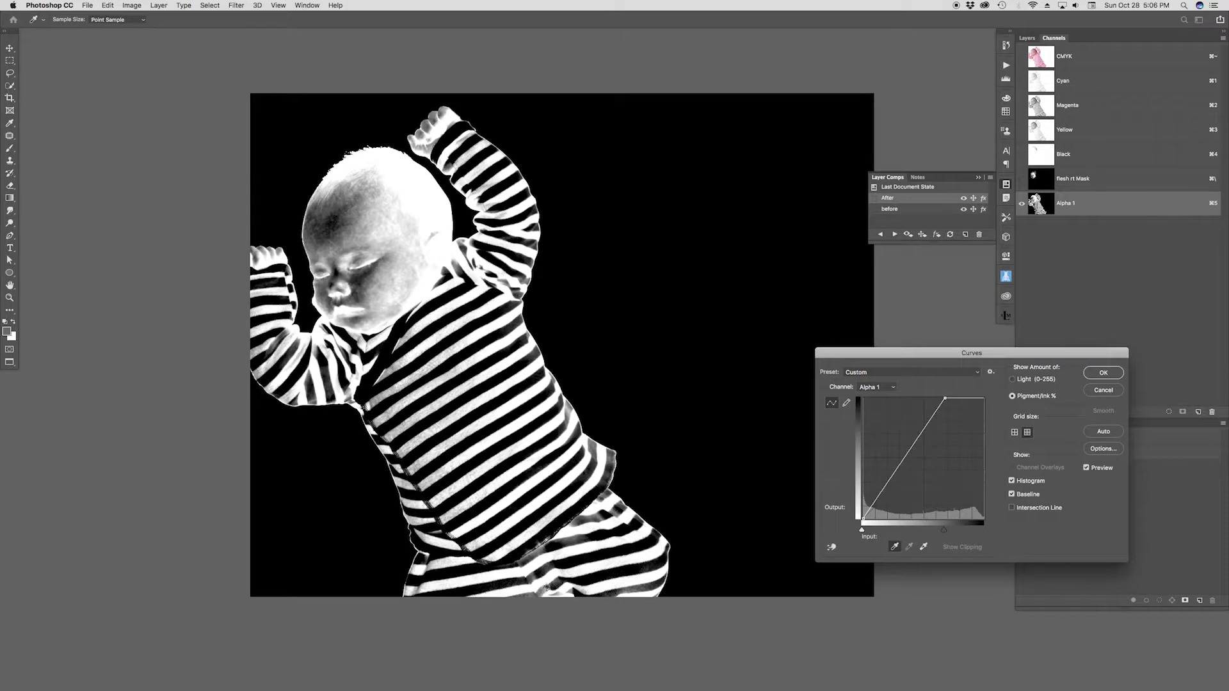
left_click(923, 549)
left_click(451, 351)
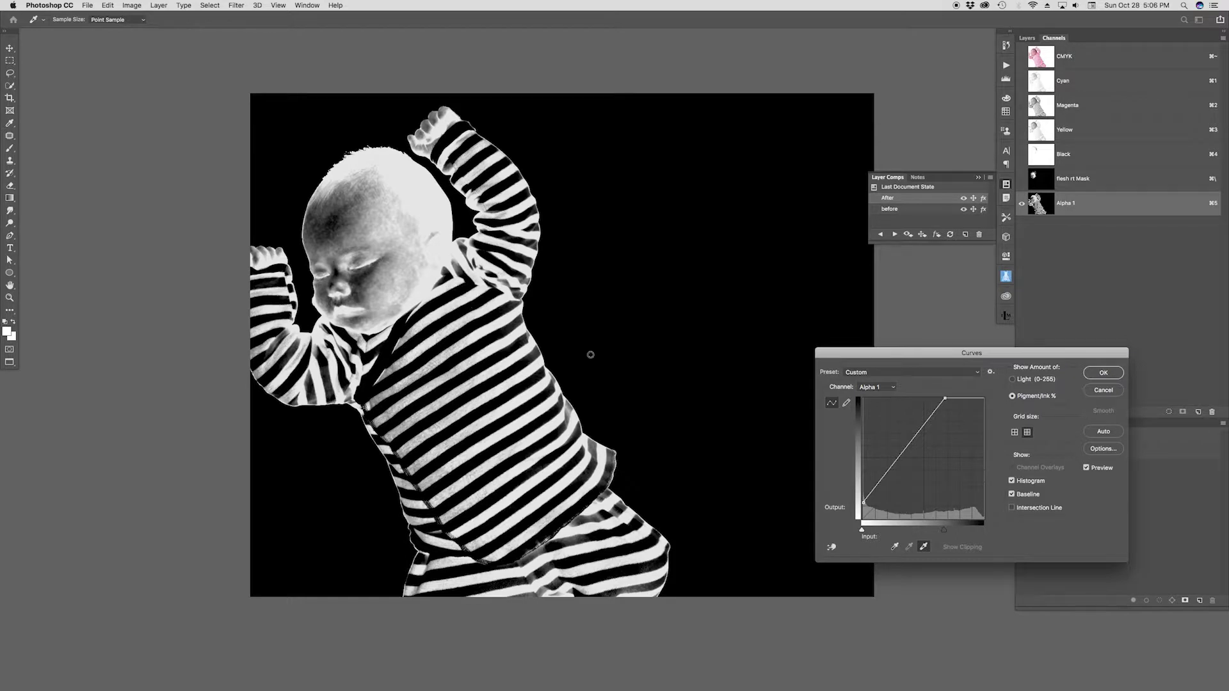
left_click(1103, 372)
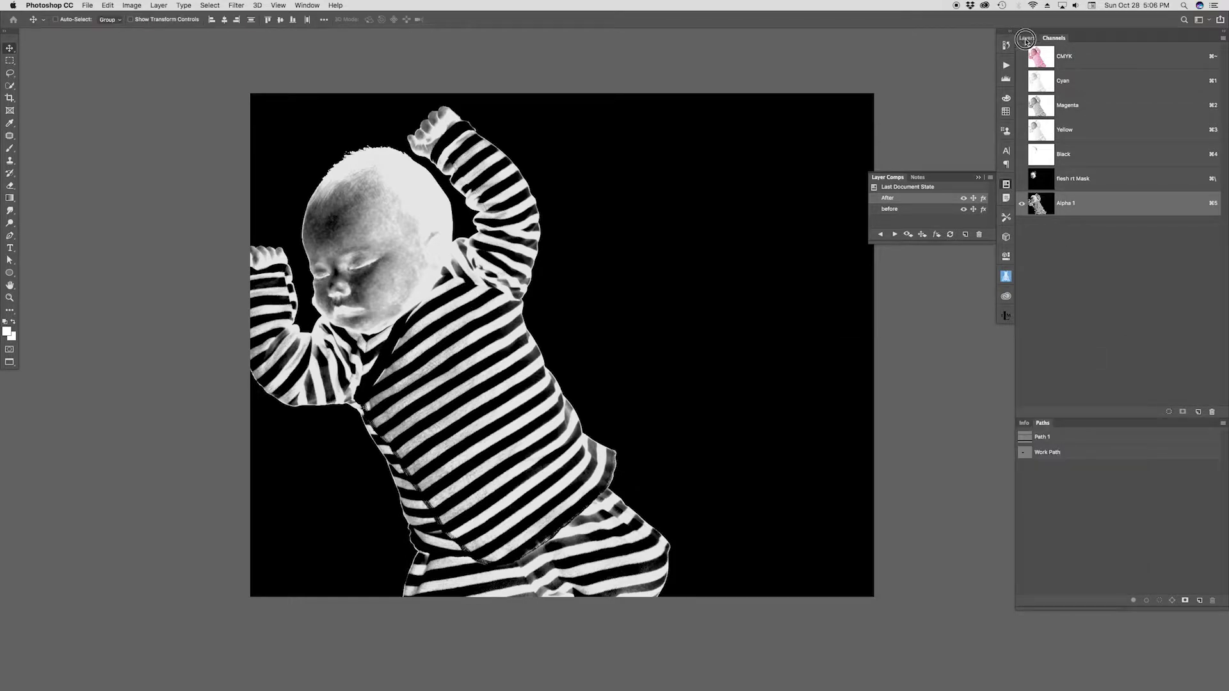
- Load the Flesh group's mask as a selection, fill it with black in the Alpha 1 channel and deselect
left_click(1026, 38)
left_click(1094, 243, "super")
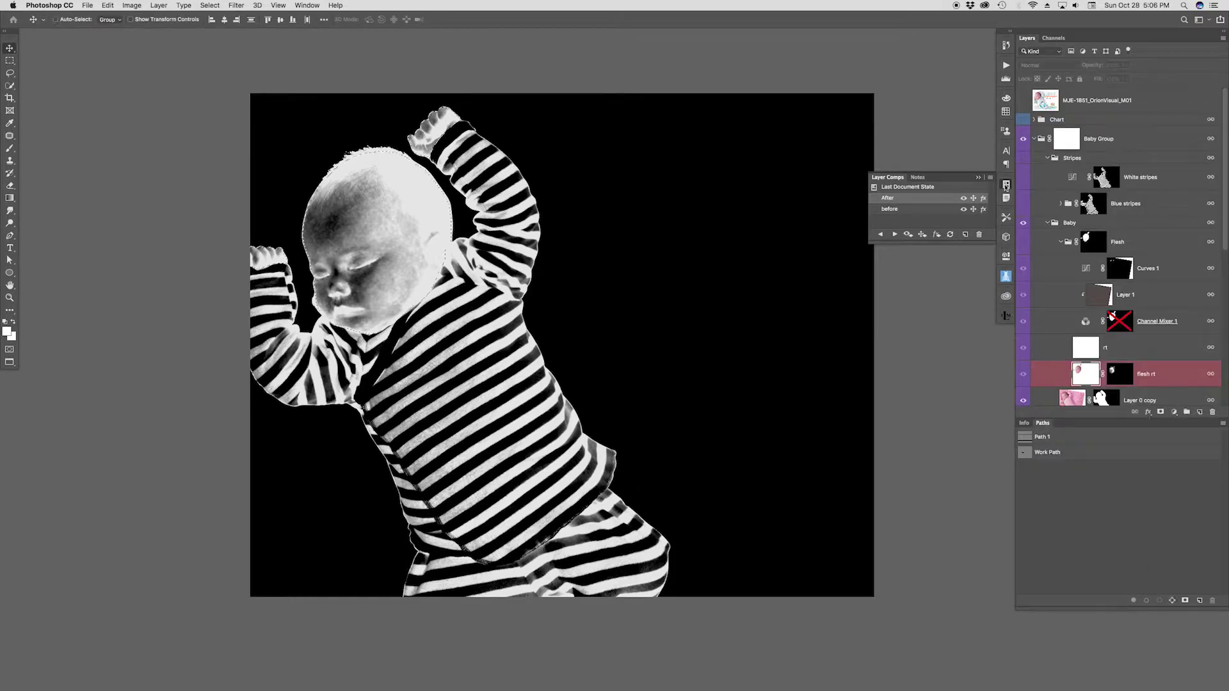
key("x")
key("alt+BackSpace")
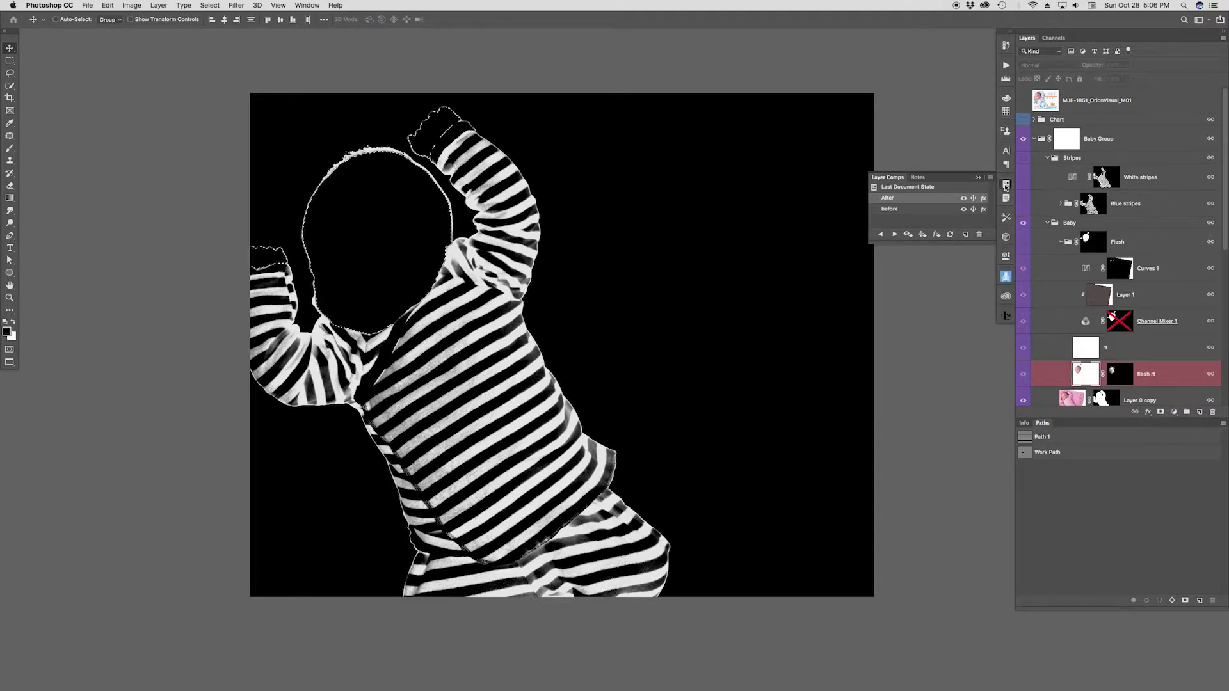
key("super+d")
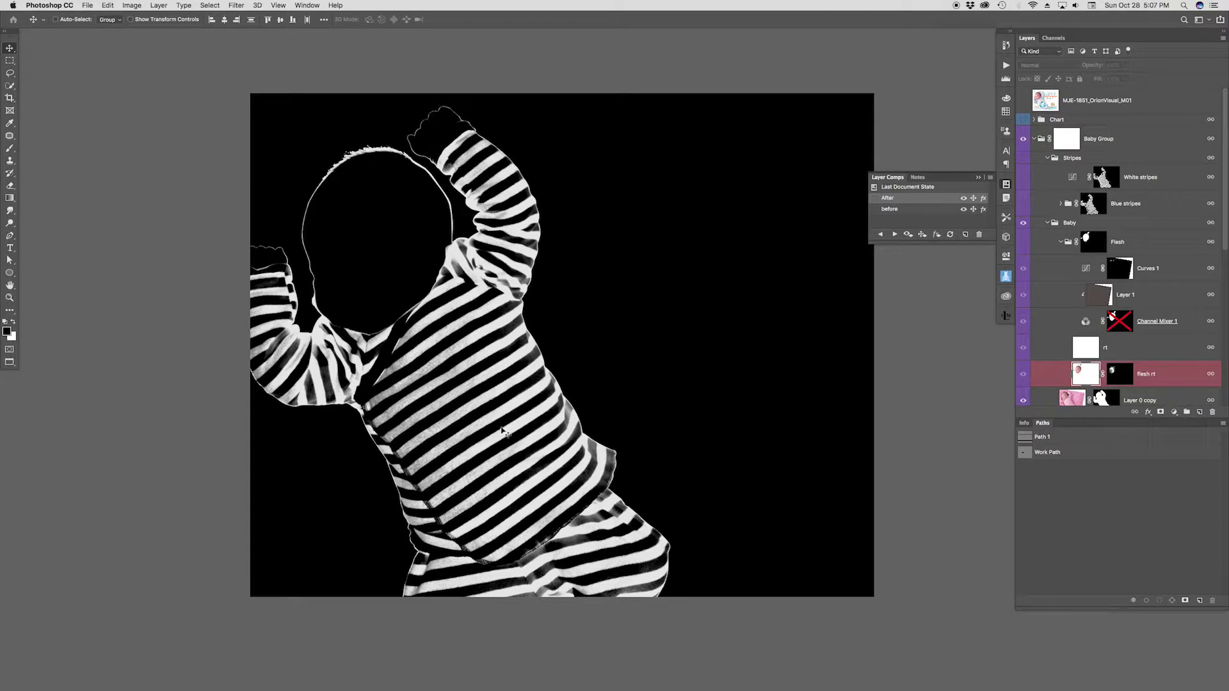
- Paint black with a Soft Round brush over the leftover white outlines around the head and the lower hand
key("b")
left_click_drag(368, 197, 359, 193)
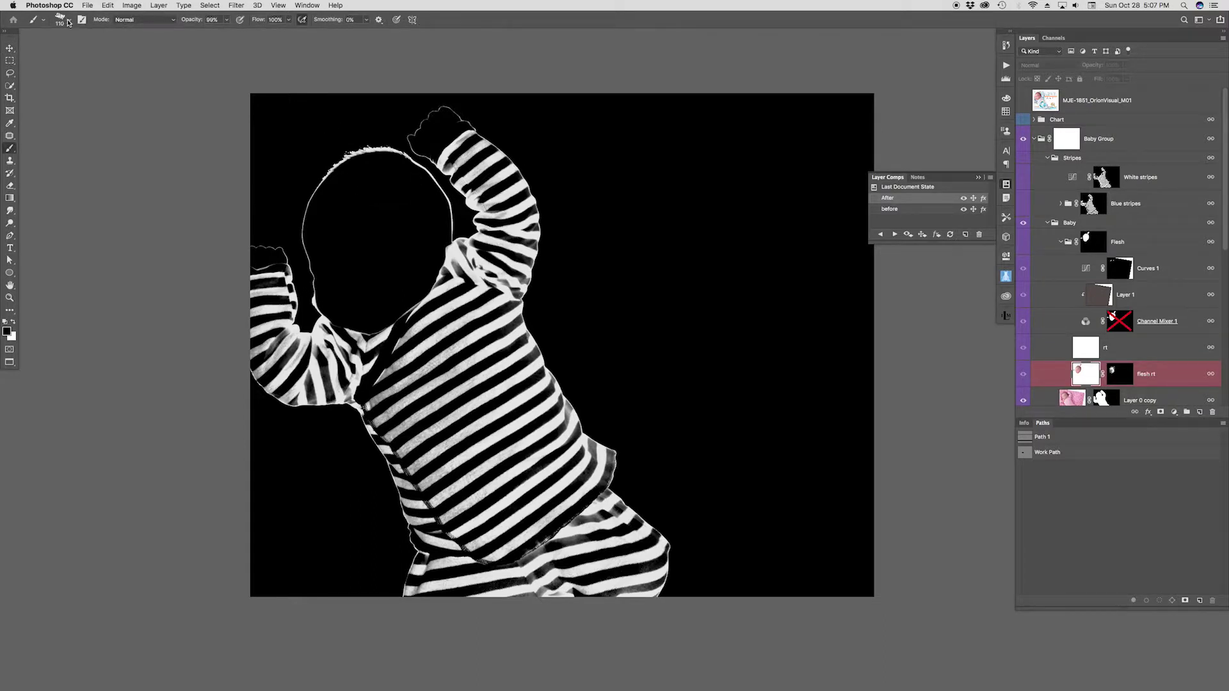
left_click(69, 22)
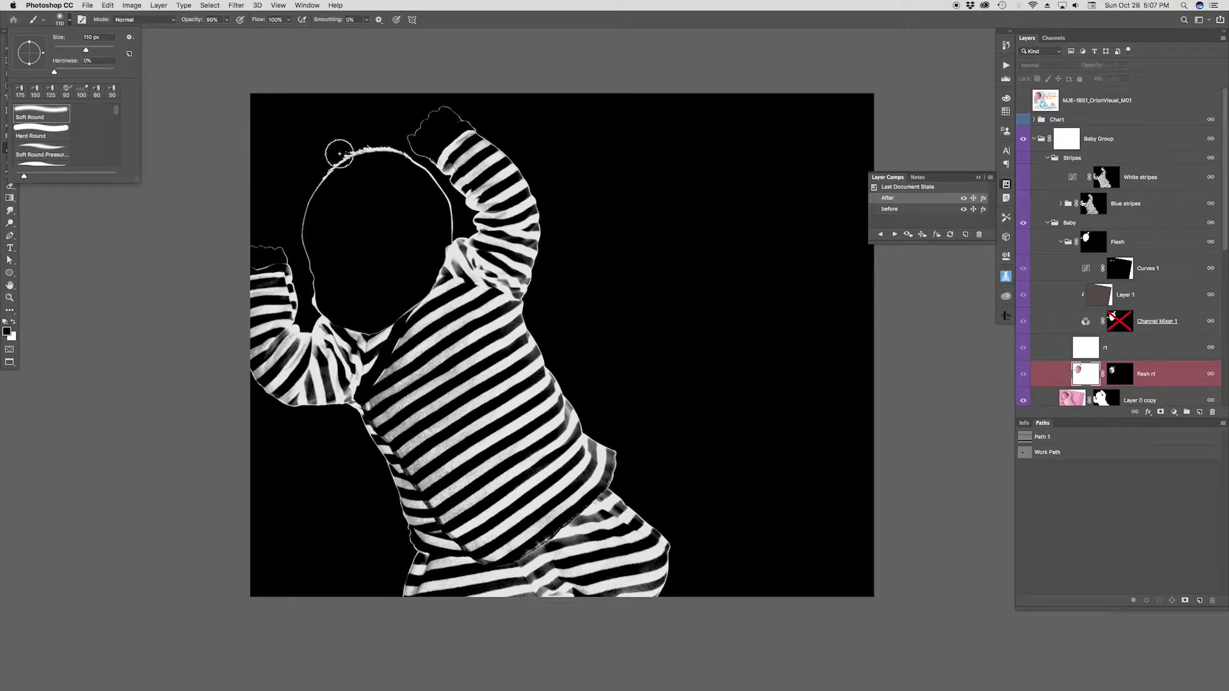
left_click(337, 161)
mouse_move(307, 220)
left_mouse_down()
mouse_move(316, 247)
mouse_move(324, 225)
mouse_move(301, 248)
mouse_move(308, 277)
mouse_move(290, 252)
mouse_move(313, 299)
left_mouse_up()
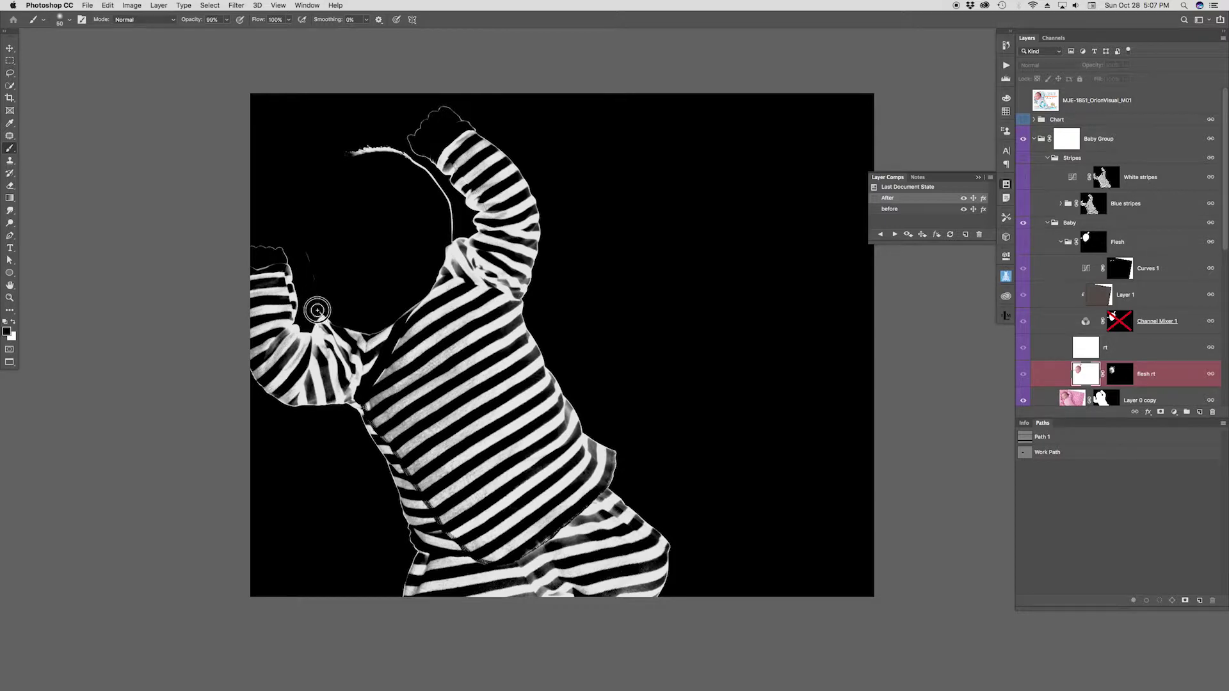
mouse_move(319, 312)
left_mouse_down()
mouse_move(313, 275)
mouse_move(277, 247)
mouse_move(288, 249)
mouse_move(261, 261)
left_mouse_up()
mouse_move(357, 171)
left_mouse_down()
mouse_move(373, 147)
mouse_move(422, 176)
mouse_move(406, 156)
left_mouse_up()
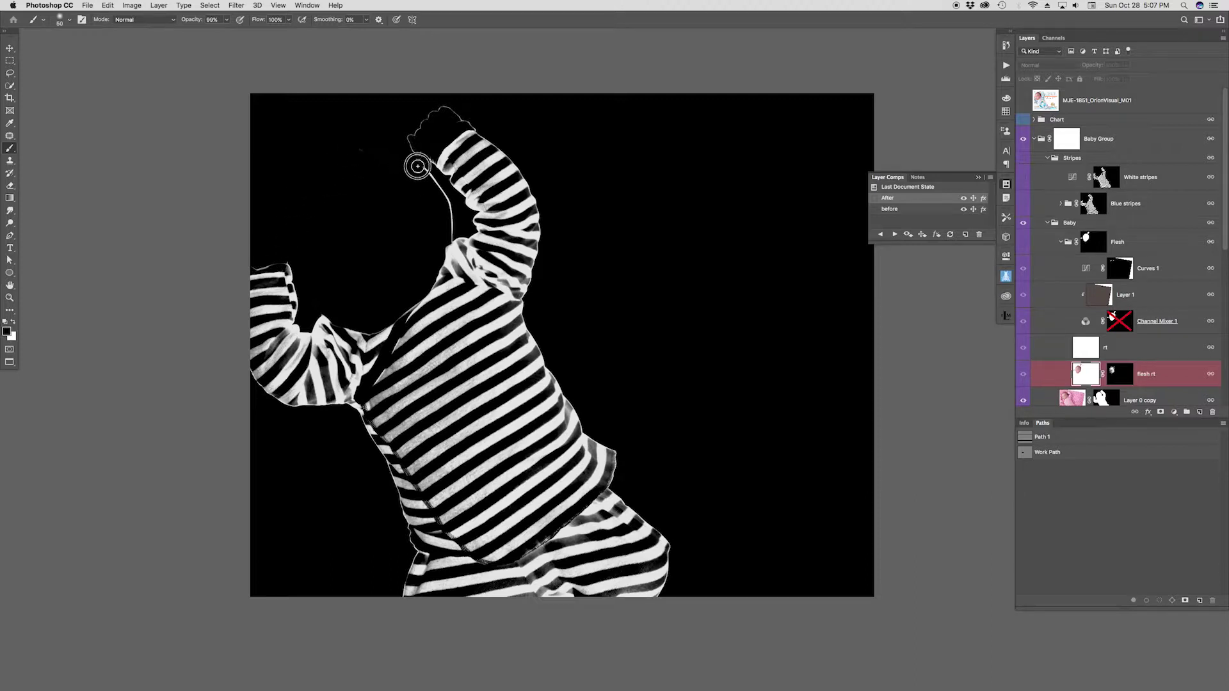
mouse_move(451, 224)
left_mouse_down()
mouse_move(410, 165)
mouse_move(436, 183)
mouse_move(359, 135)
left_mouse_up()
- Open Curves for the Alpha 1 channel and sample a white point on the trousers and a black point on a dark stripe
key("super+m")
left_click(924, 547)
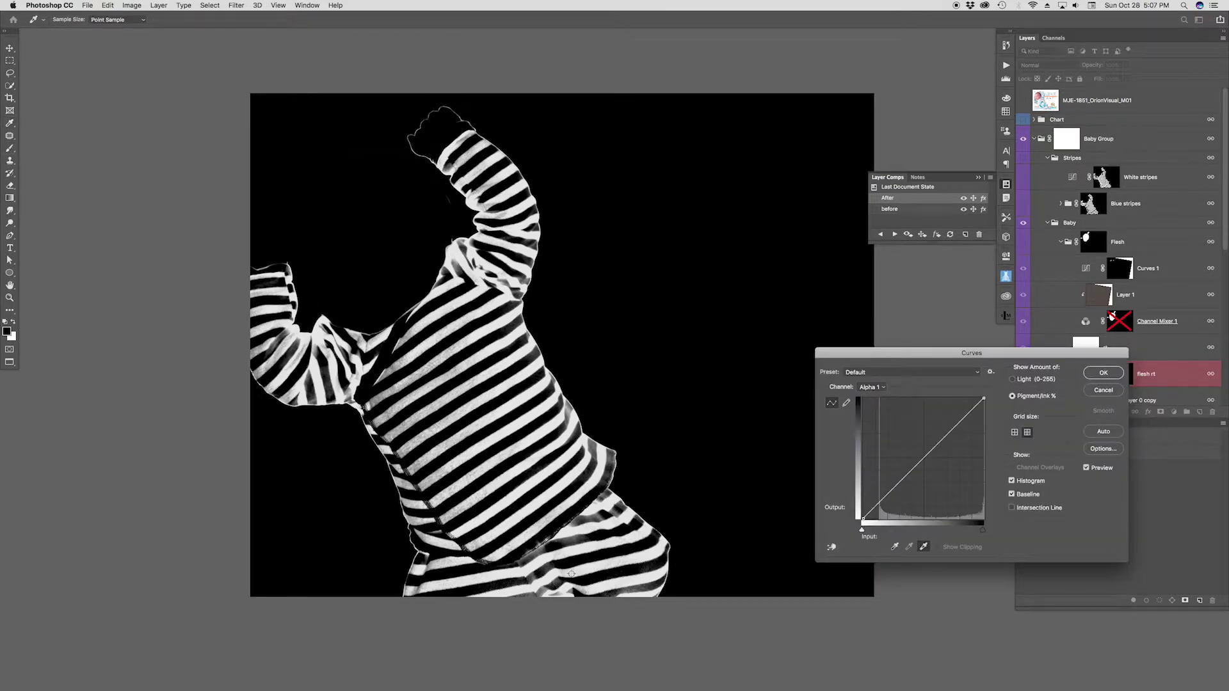
left_click(566, 579)
left_click(892, 550)
left_click(424, 477)
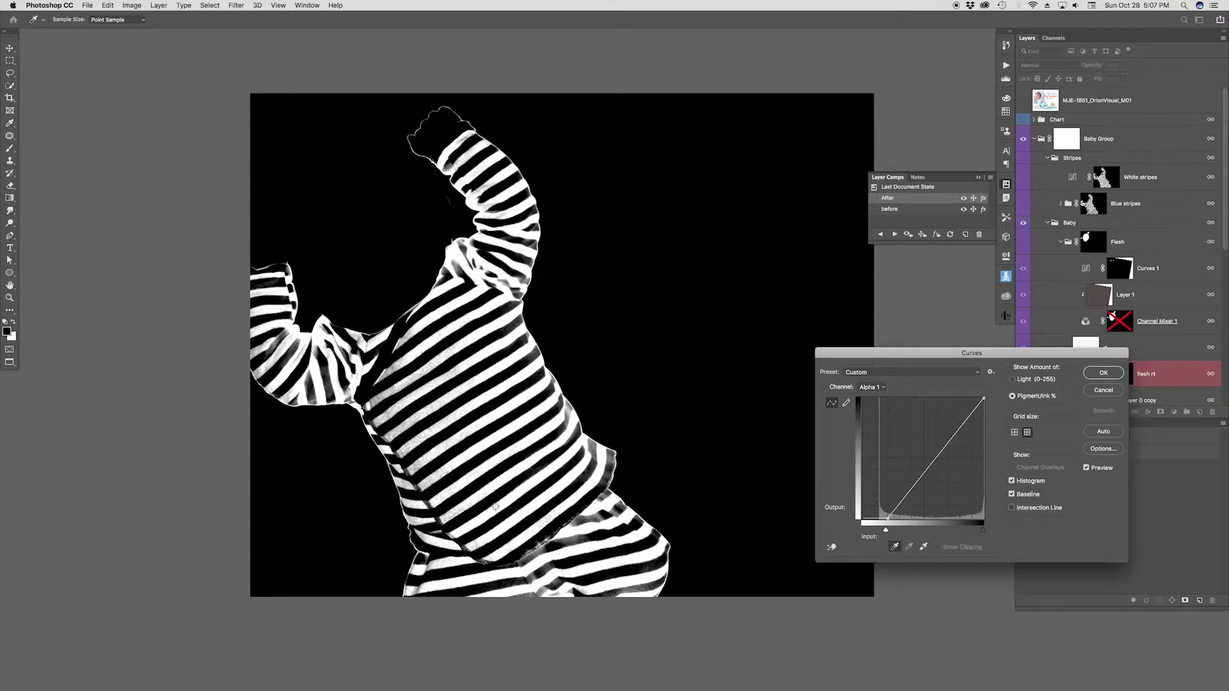
- Steepen the Alpha 1 curve by moving the dark endpoint to about input 90, the light endpoint inward and bending the middle, and apply it
left_click_drag(981, 398, 971, 398)
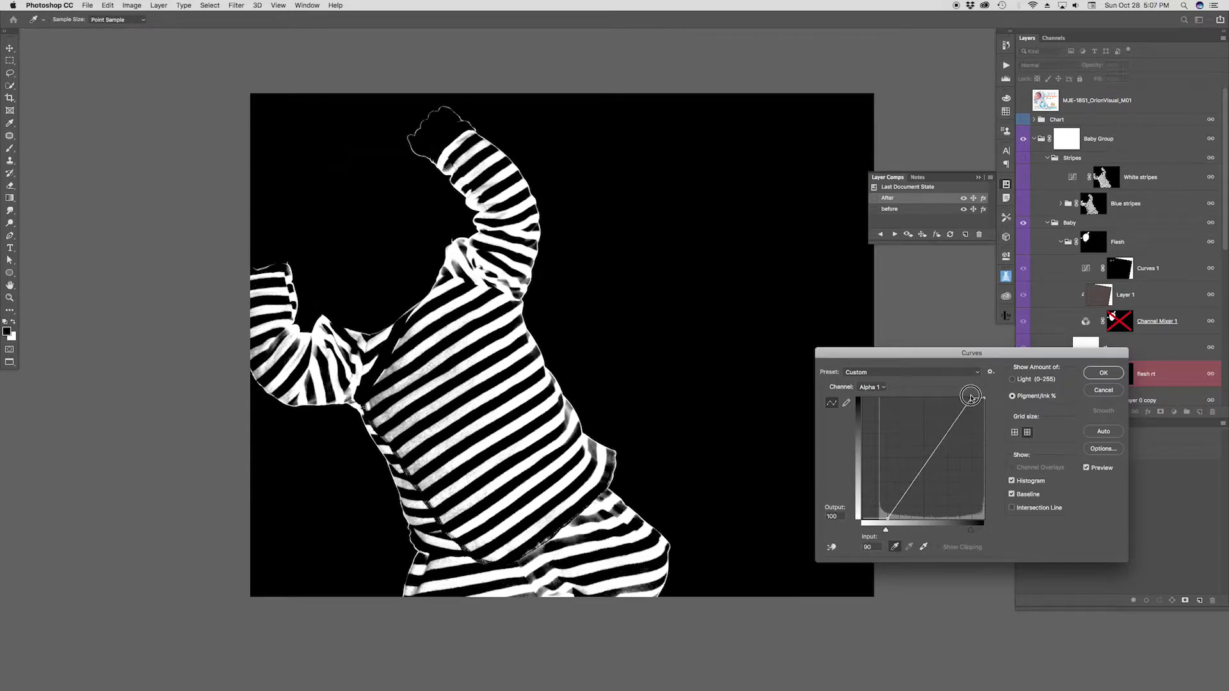
left_click_drag(888, 519, 928, 526)
left_click(951, 459)
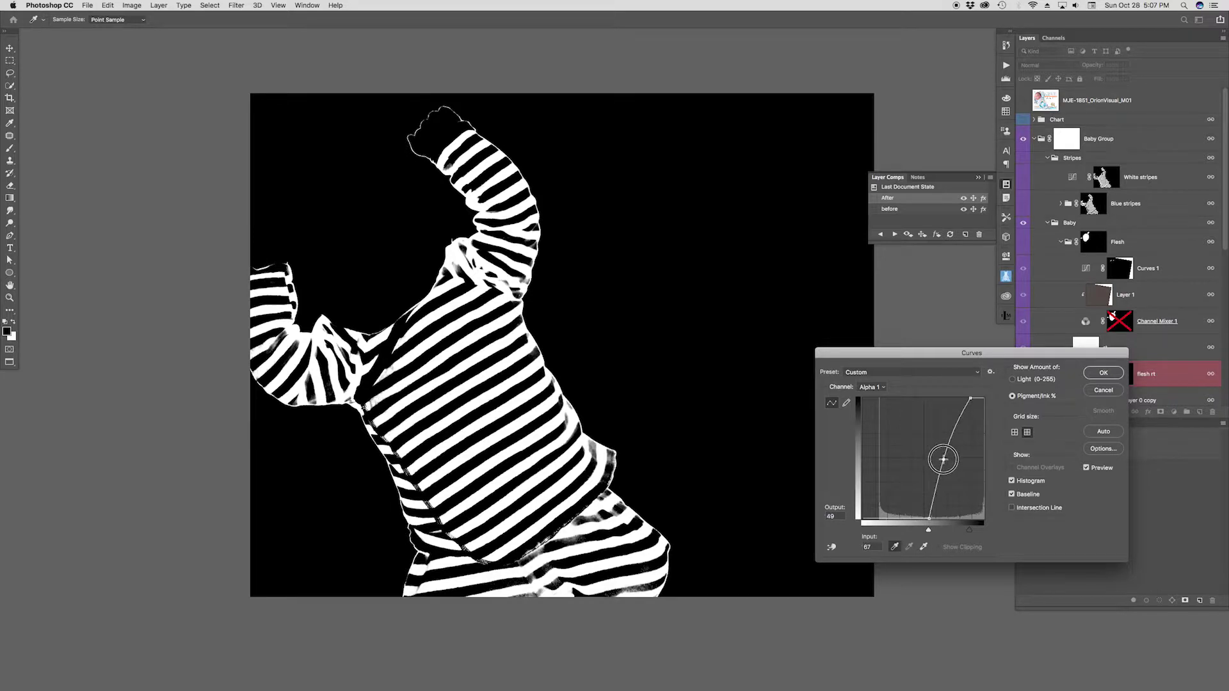
left_click_drag(952, 460, 939, 462)
left_click(1108, 369)
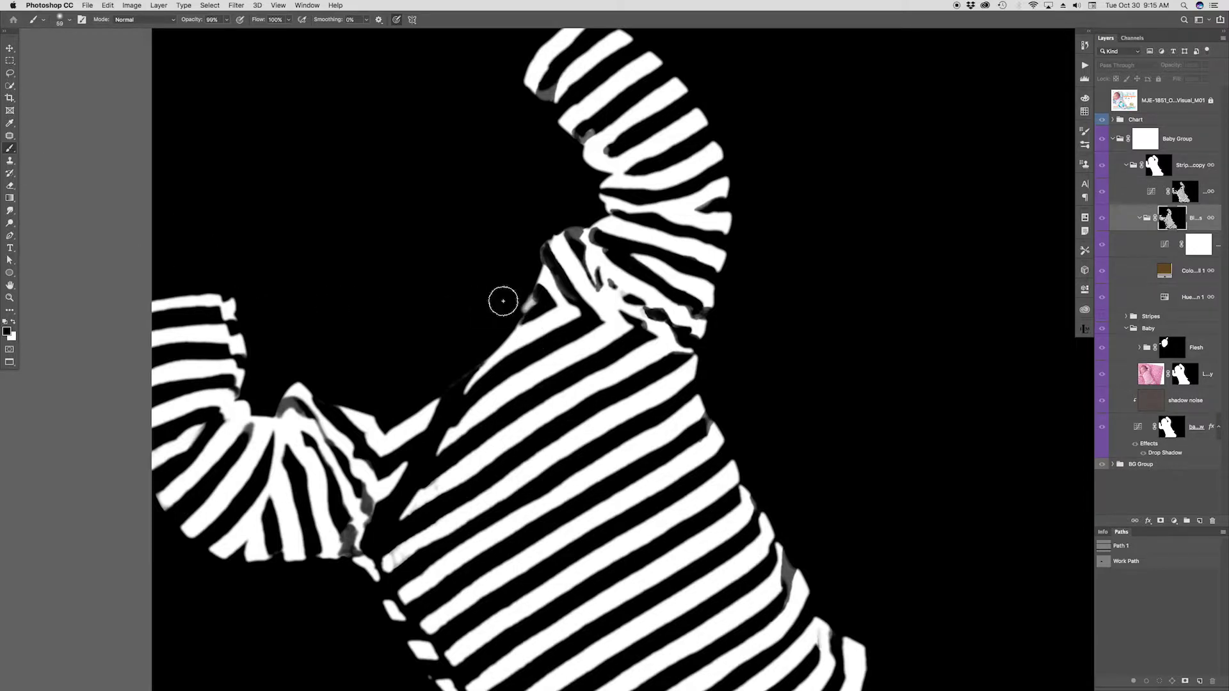
- Set the brush mode to Overlay and paint black over the grey patches at the raised arm's shoulder on the stripes mask
right_click(505, 301, "shift")
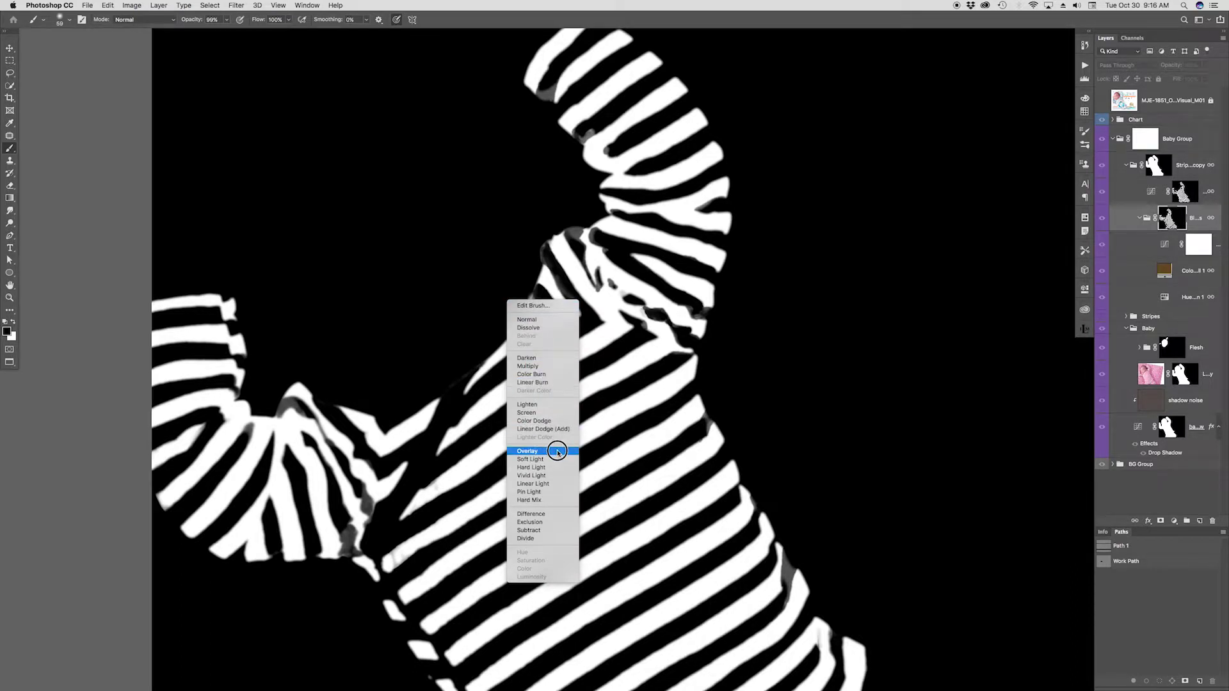
left_click(557, 452)
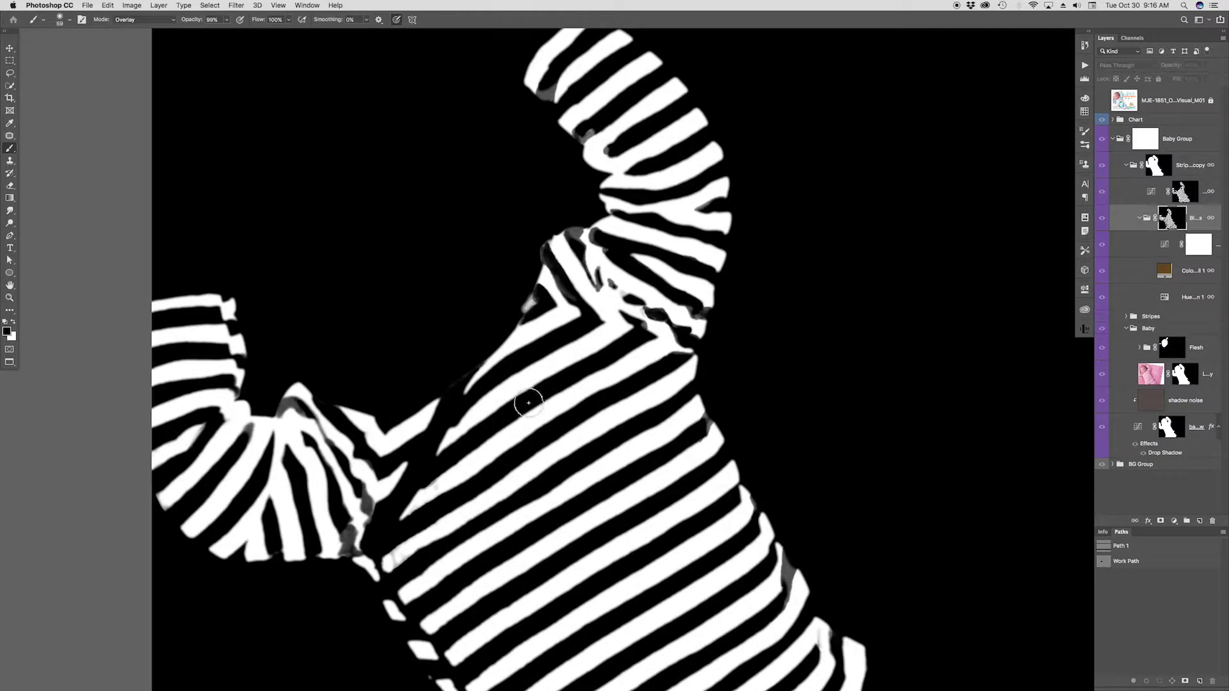
key("x")
key("x")
key("x")
key("x")
mouse_move(660, 323)
left_mouse_down()
mouse_move(622, 291)
mouse_move(639, 295)
mouse_move(621, 300)
mouse_move(648, 282)
mouse_move(644, 319)
mouse_move(658, 313)
mouse_move(639, 307)
mouse_move(682, 330)
mouse_move(685, 301)
mouse_move(700, 316)
mouse_move(594, 232)
mouse_move(544, 239)
mouse_move(578, 301)
mouse_move(532, 291)
mouse_move(558, 288)
left_mouse_up()
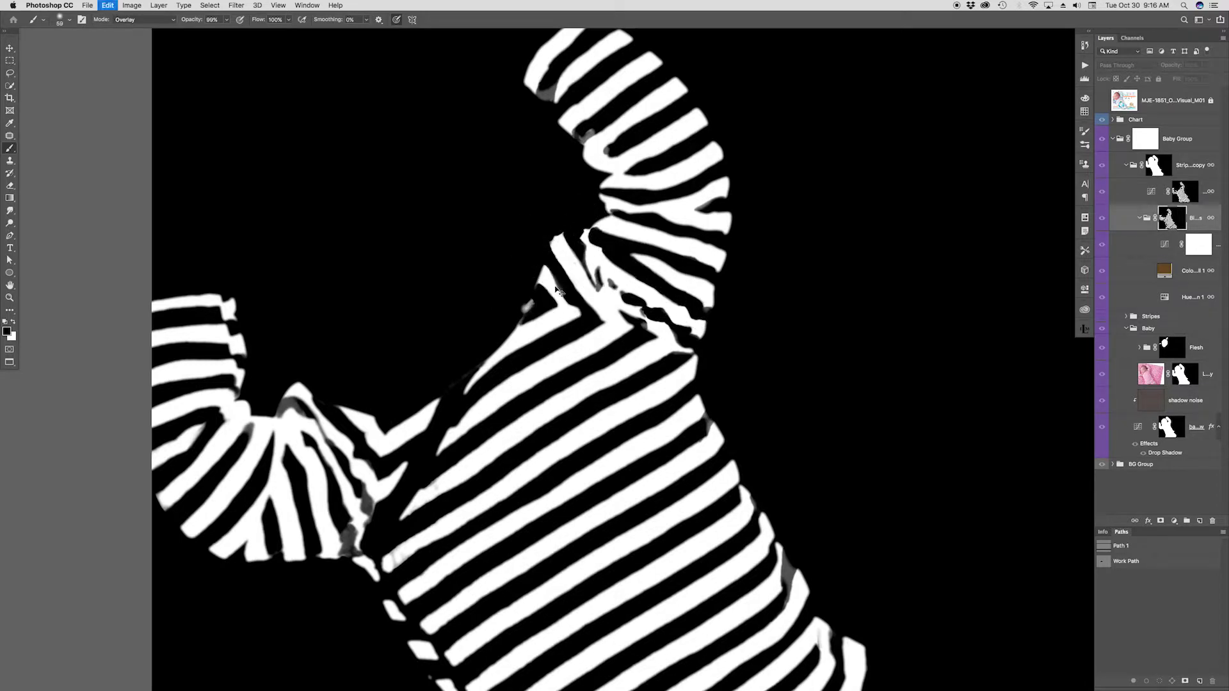
- Clean up the mask's remaining grey patches with the Overlay brush, using white at the neckline and black along the sleeves
key("x")
left_click_drag(527, 310, 532, 301)
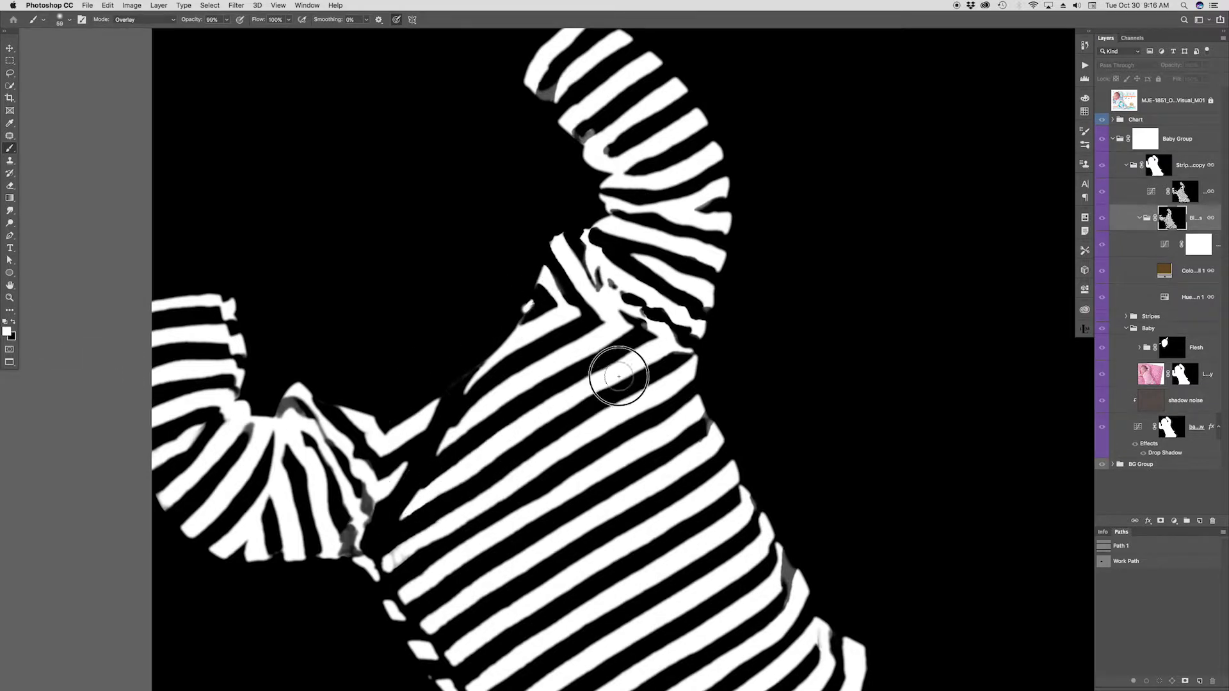
key("x")
mouse_move(668, 337)
left_mouse_down()
mouse_move(642, 323)
mouse_move(618, 288)
left_mouse_up()
left_click_drag(582, 143, 577, 136)
key("super+z")
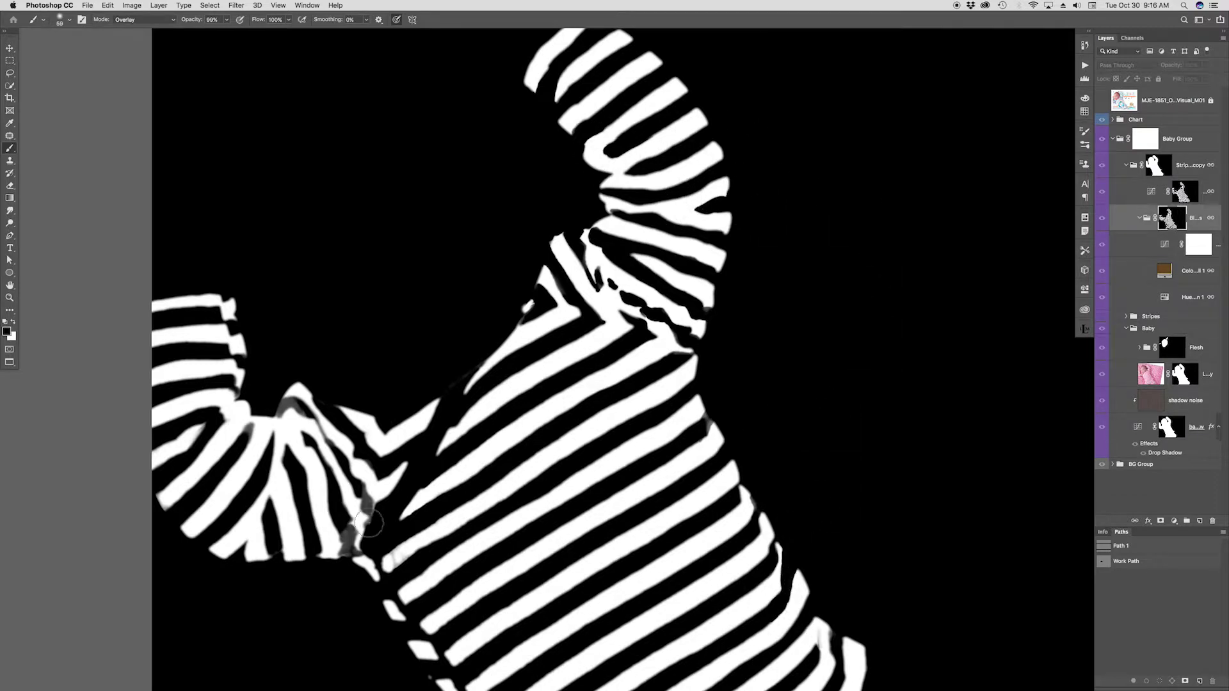
mouse_move(373, 520)
left_mouse_down()
mouse_move(342, 494)
mouse_move(356, 562)
mouse_move(333, 474)
mouse_move(279, 390)
mouse_move(307, 406)
mouse_move(225, 480)
mouse_move(272, 354)
mouse_move(261, 349)
mouse_move(230, 384)
mouse_move(267, 323)
mouse_move(192, 310)
left_mouse_up()
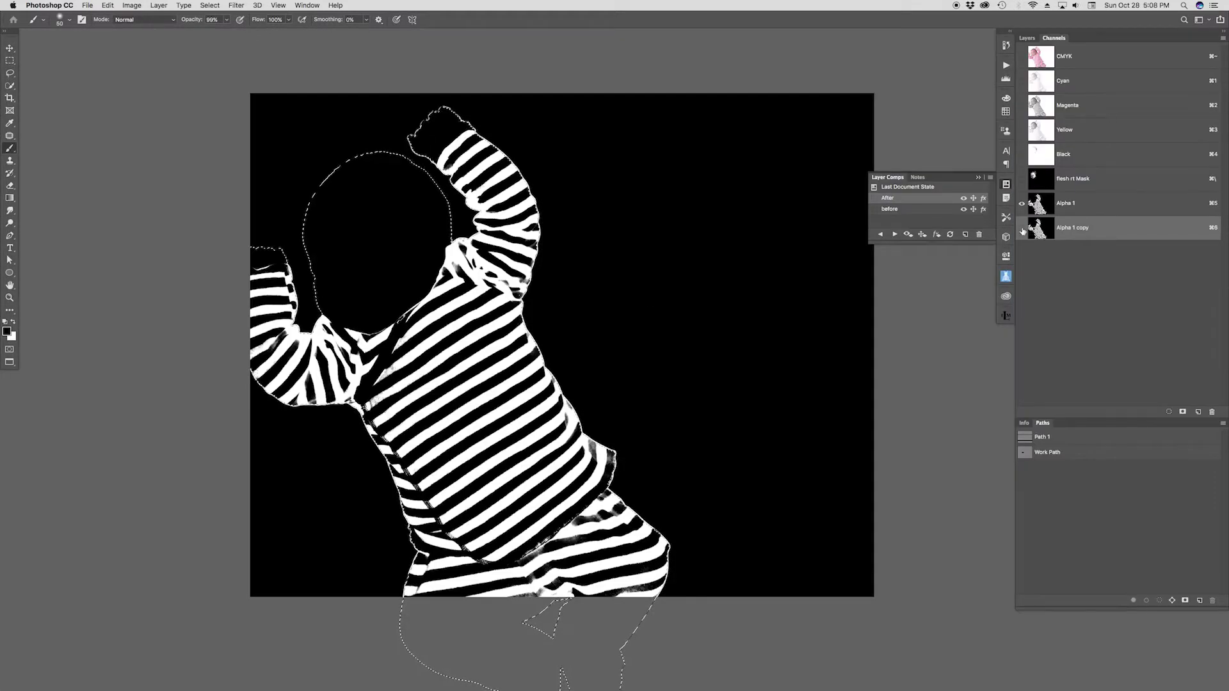
- Compare the Alpha 1 and Alpha 1 copy channels, clear the selection and load Alpha 1 copy as a new selection
left_click(1025, 204)
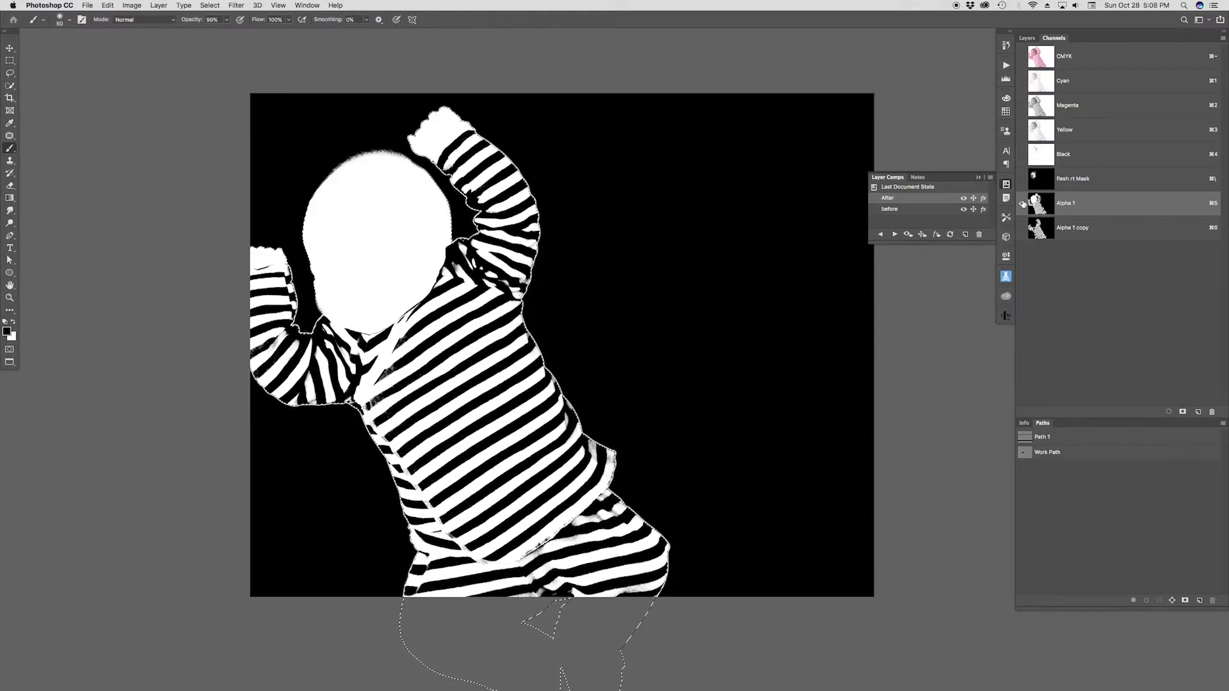
left_click(1022, 228)
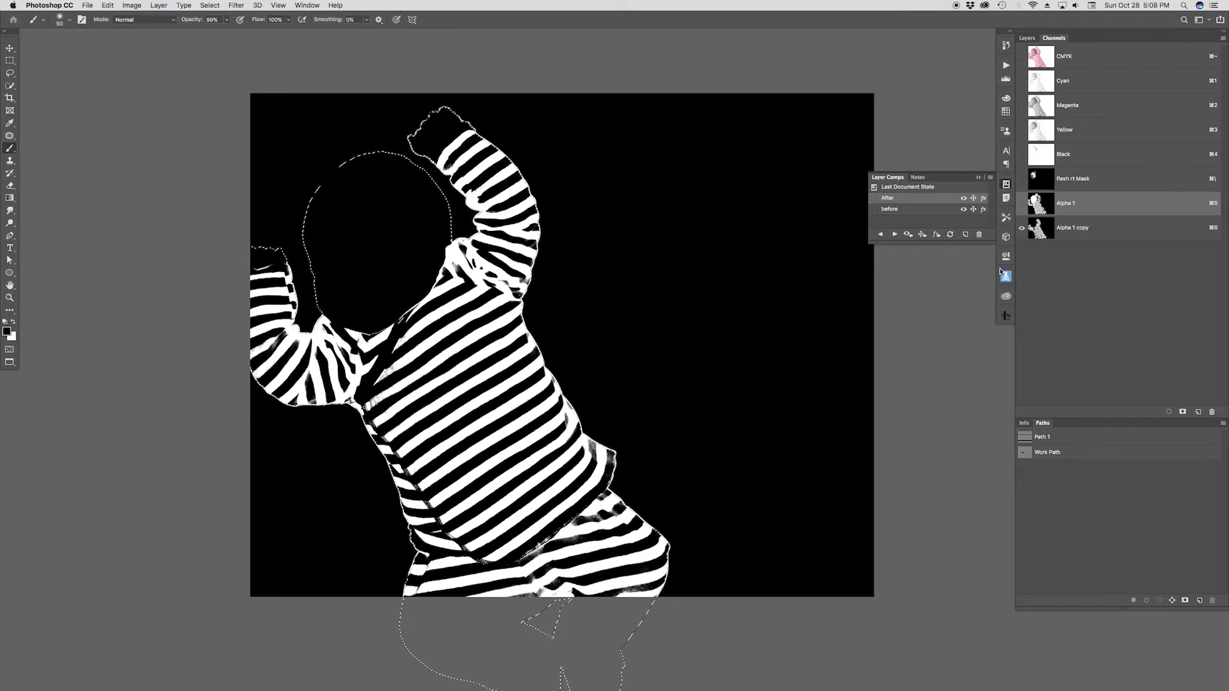
key("super+d")
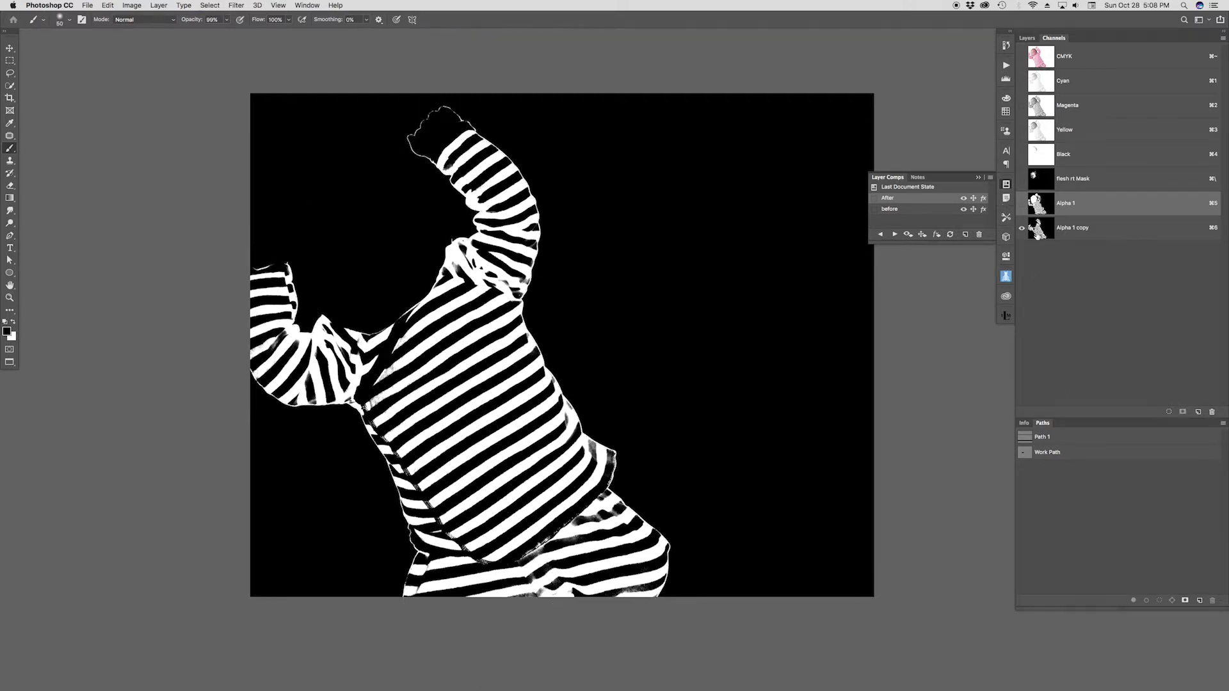
left_click(1040, 228, "super")
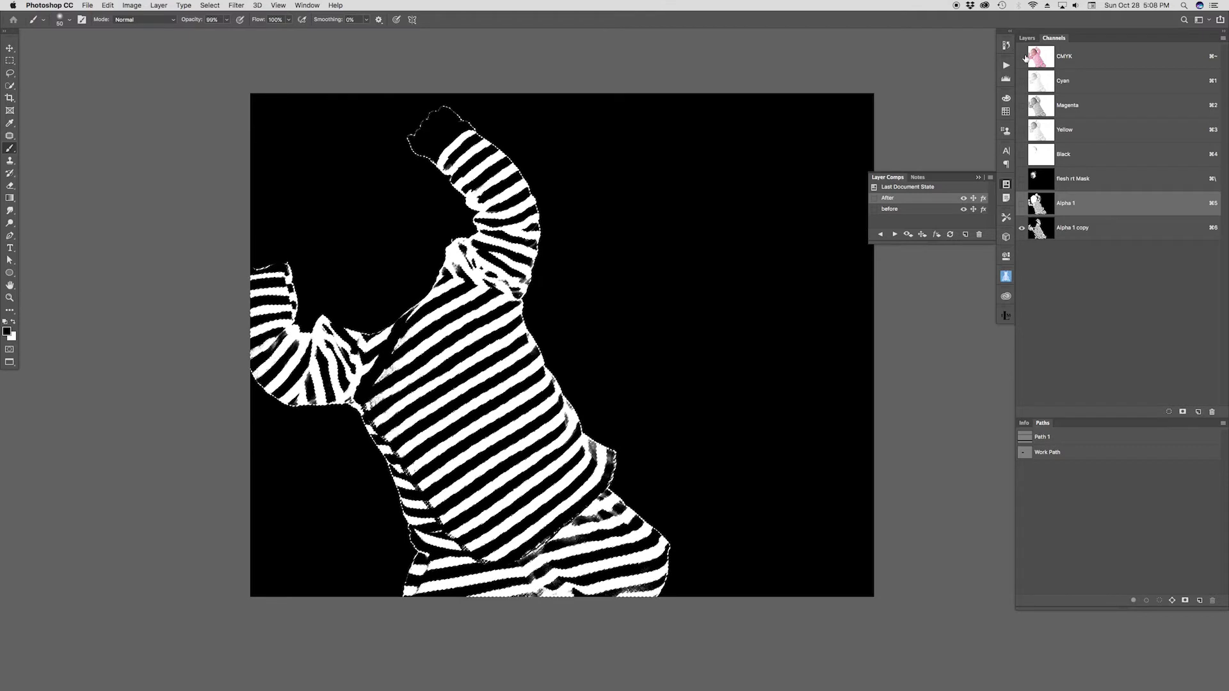
- Show all the layers again and return to the composite CMYK channel, keeping the loaded stripe selection active
left_click(1026, 39)
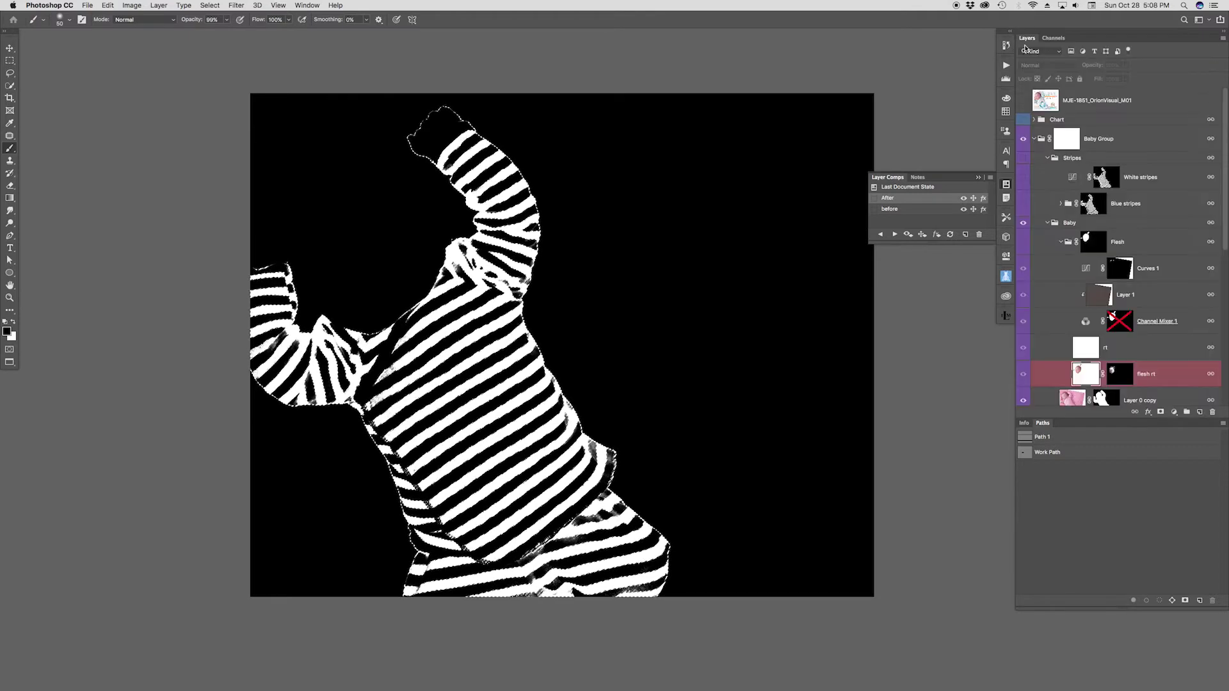
right_click(1026, 379)
left_click(1050, 392)
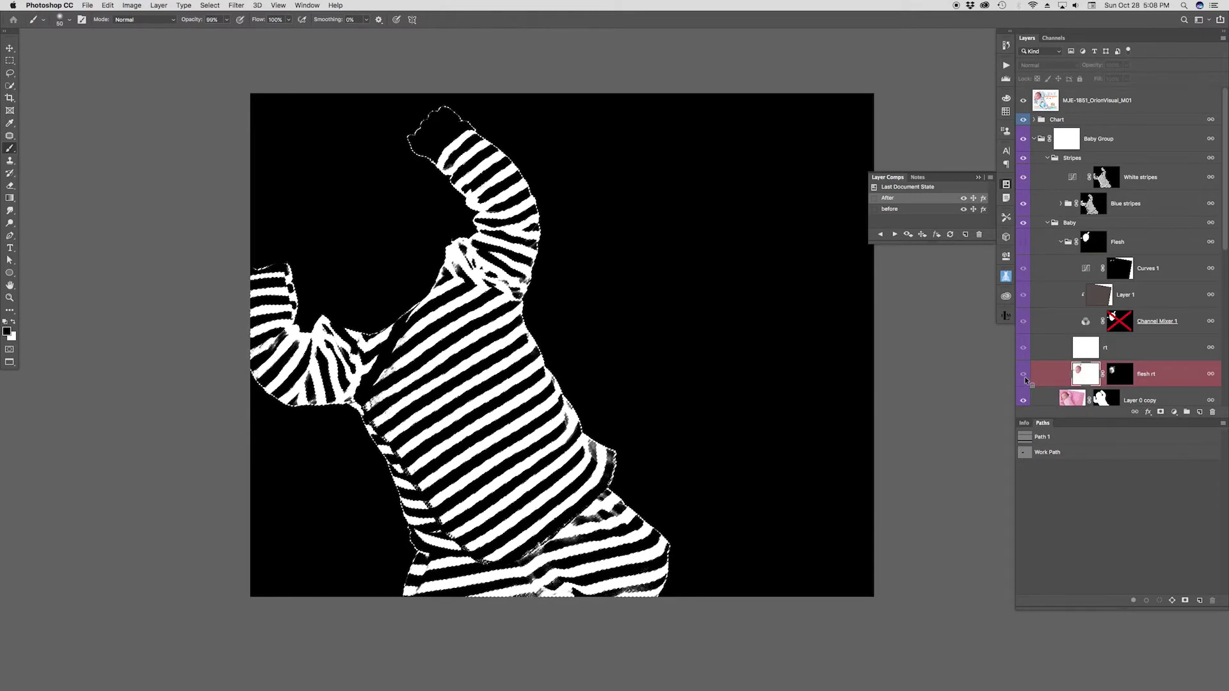
right_click(1025, 377)
left_click(1038, 383)
left_click(1054, 37)
left_click(1021, 203)
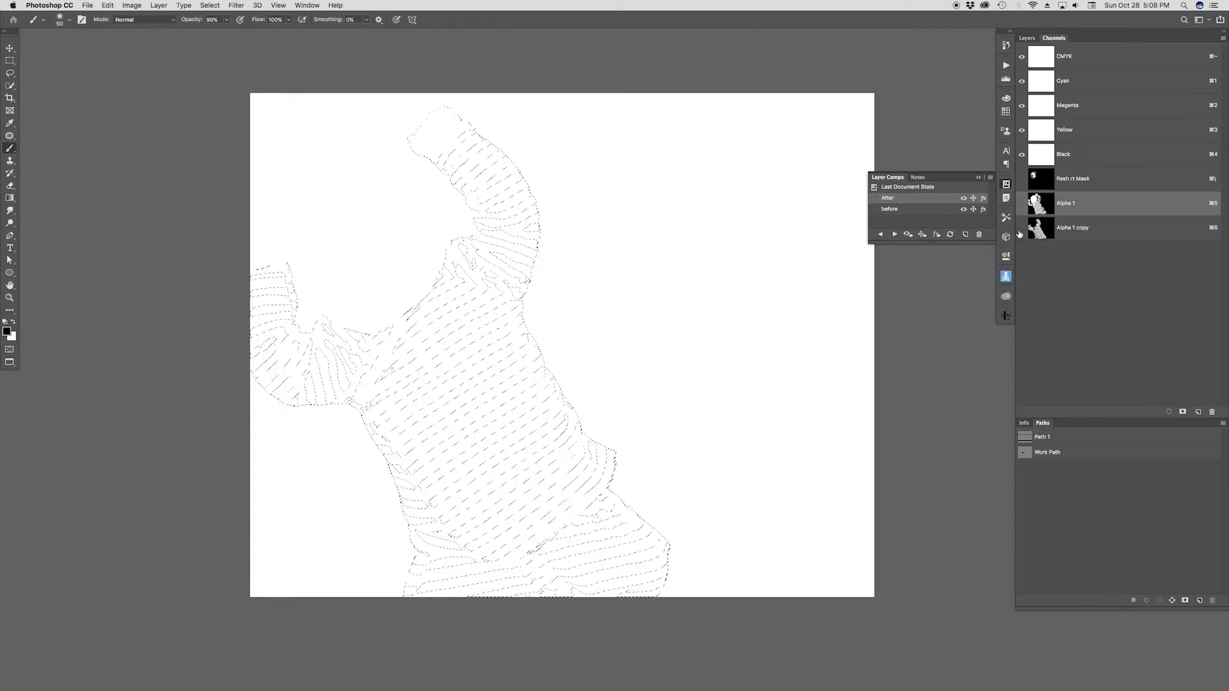
key("super+grave")
key("x")
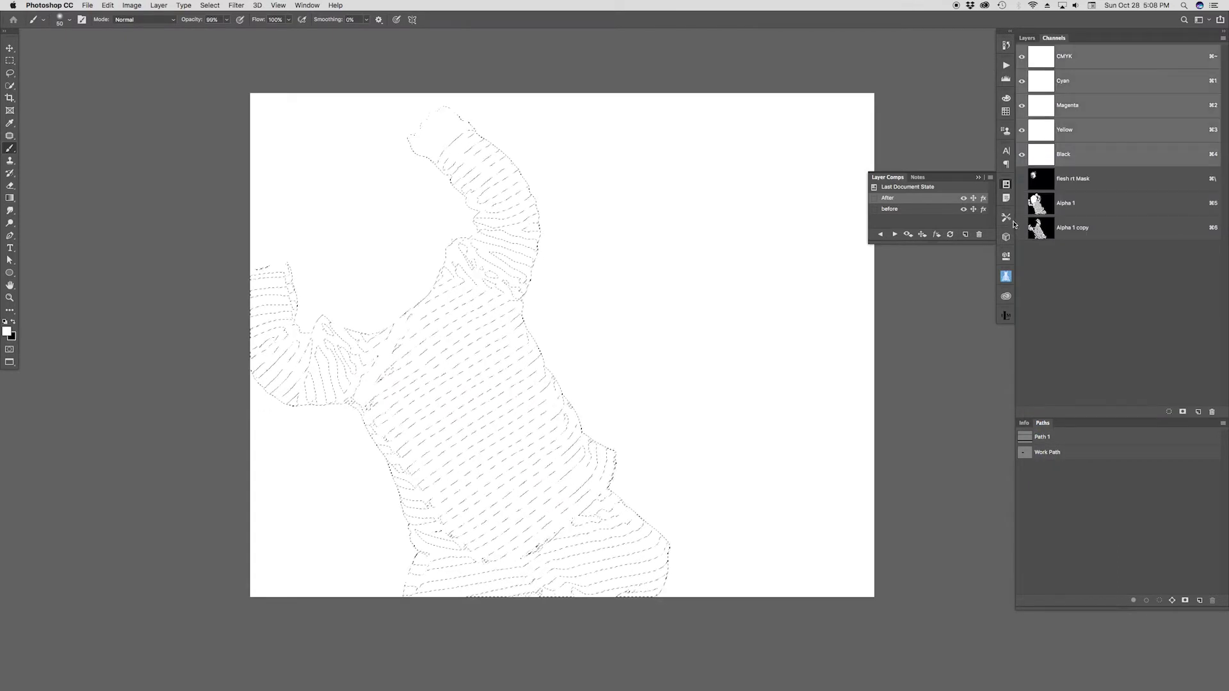
left_click(1027, 38)
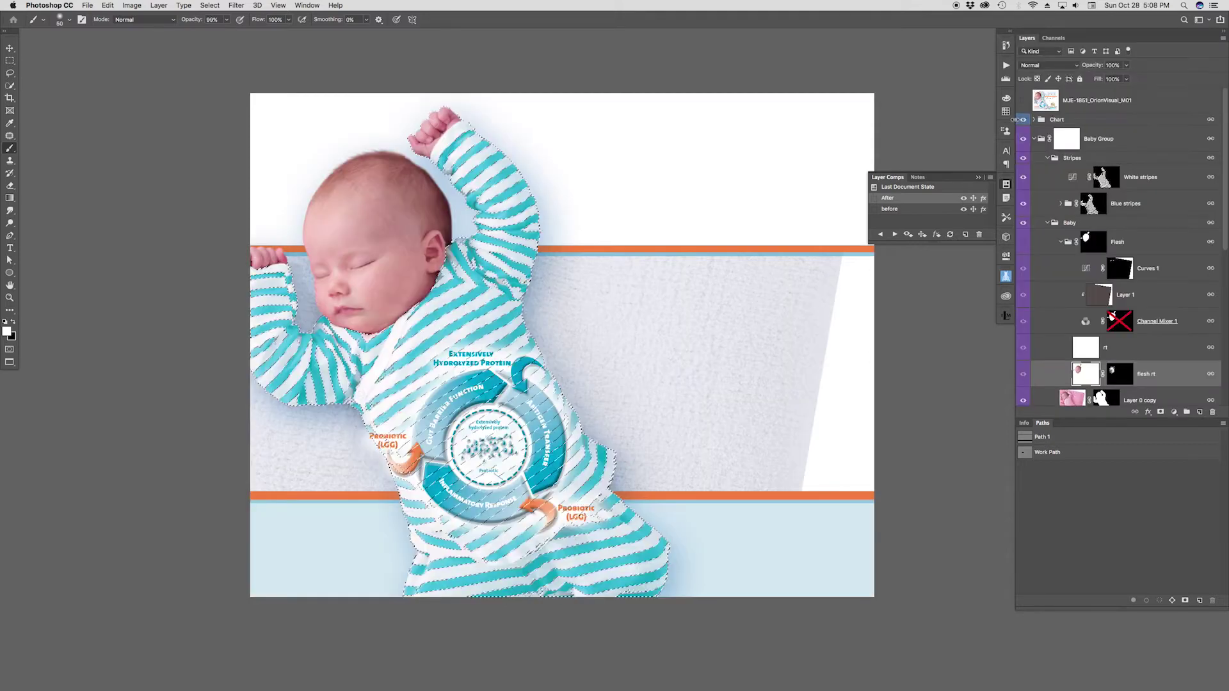
- Check the selection in Quick Mask, hide the Chart group and add a Channel Mixer layer masked to the stripes directly above that group
key("q")
key("x")
key("x")
key("q")
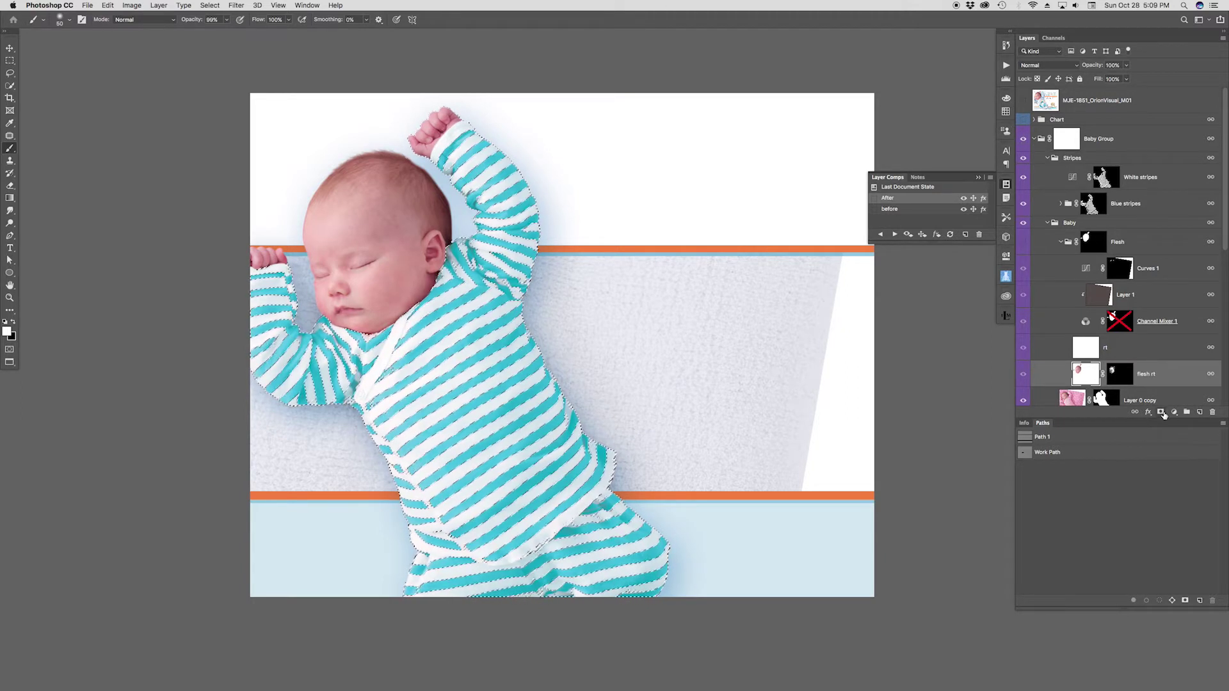
key("F2")
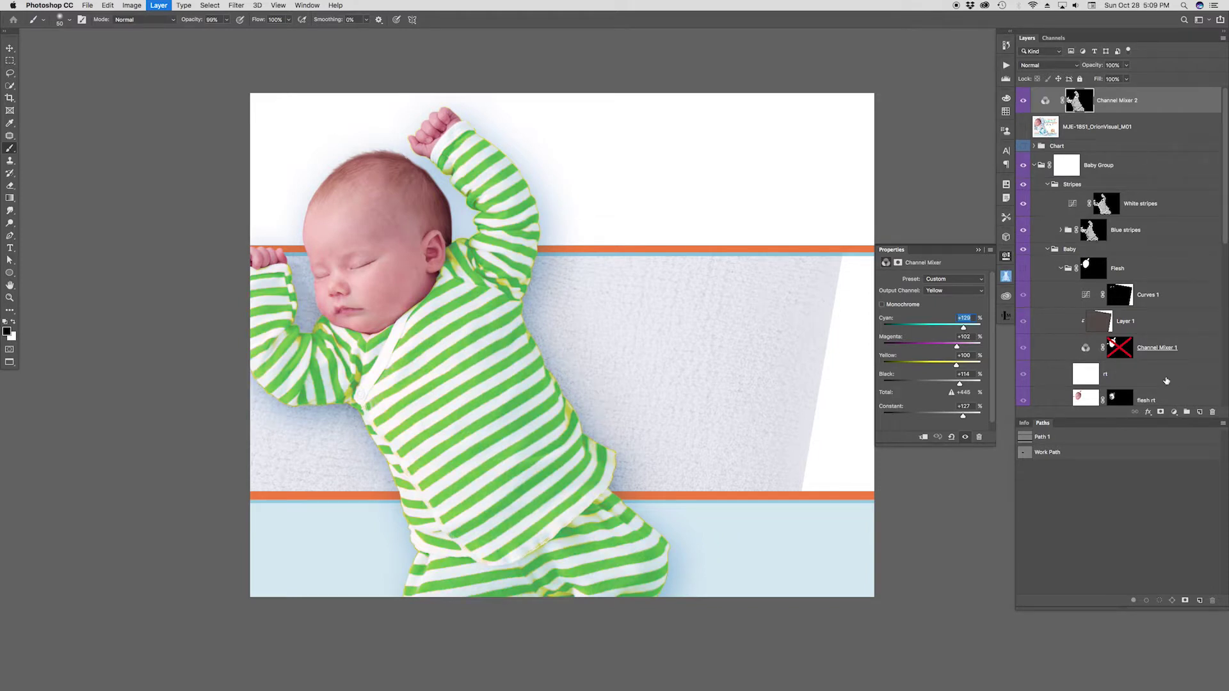
key("super+bracketleft")
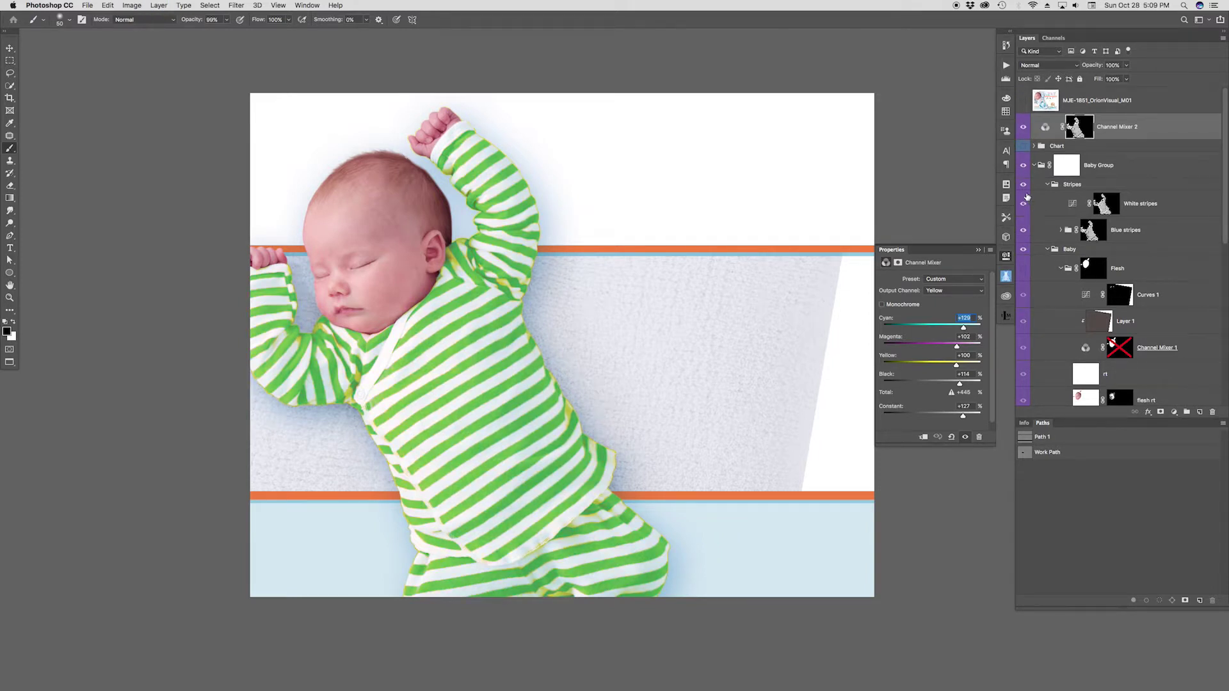
- Mix the stripes: Yellow output Cyan -90, Magenta +35, Yellow -102; Cyan output Cyan +8, Magenta +20, Yellow -27, Black +22, Constant +8
mouse_move(957, 346)
left_mouse_down()
mouse_move(920, 350)
mouse_move(936, 333)
mouse_move(907, 334)
mouse_move(939, 365)
mouse_move(907, 364)
mouse_move(941, 347)
left_mouse_up()
left_click(958, 293)
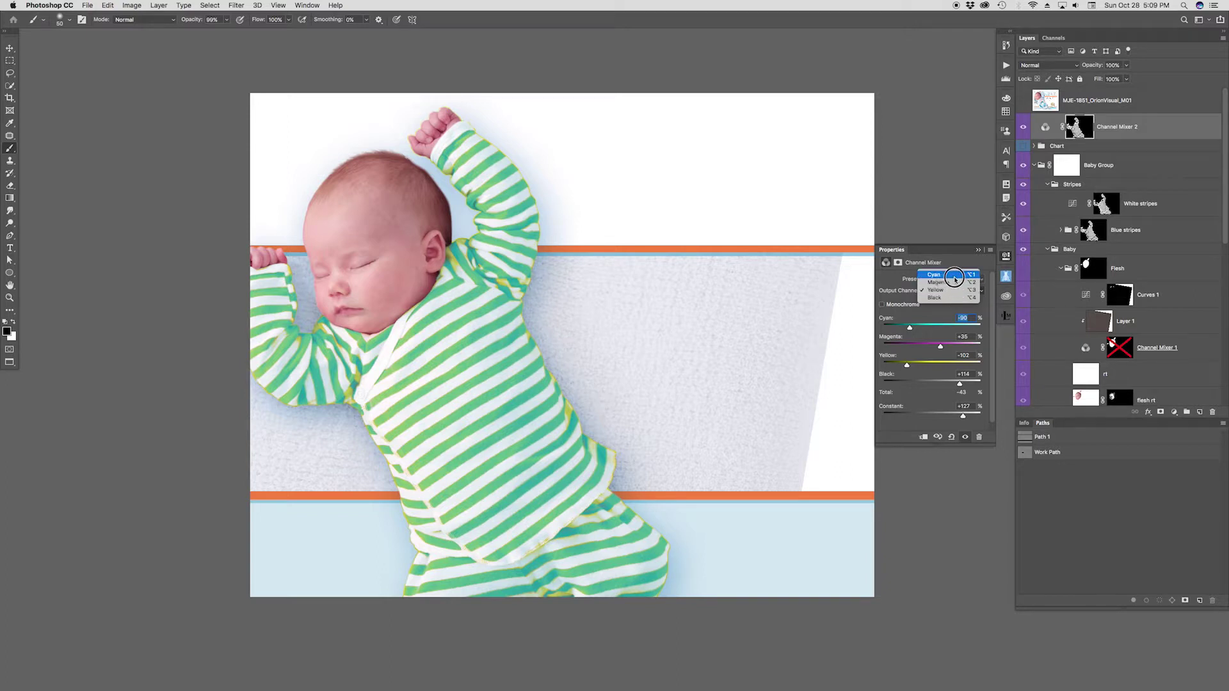
left_click(952, 274)
mouse_move(956, 328)
left_mouse_down()
mouse_move(895, 329)
mouse_move(933, 328)
left_mouse_up()
left_click_drag(932, 383, 936, 345)
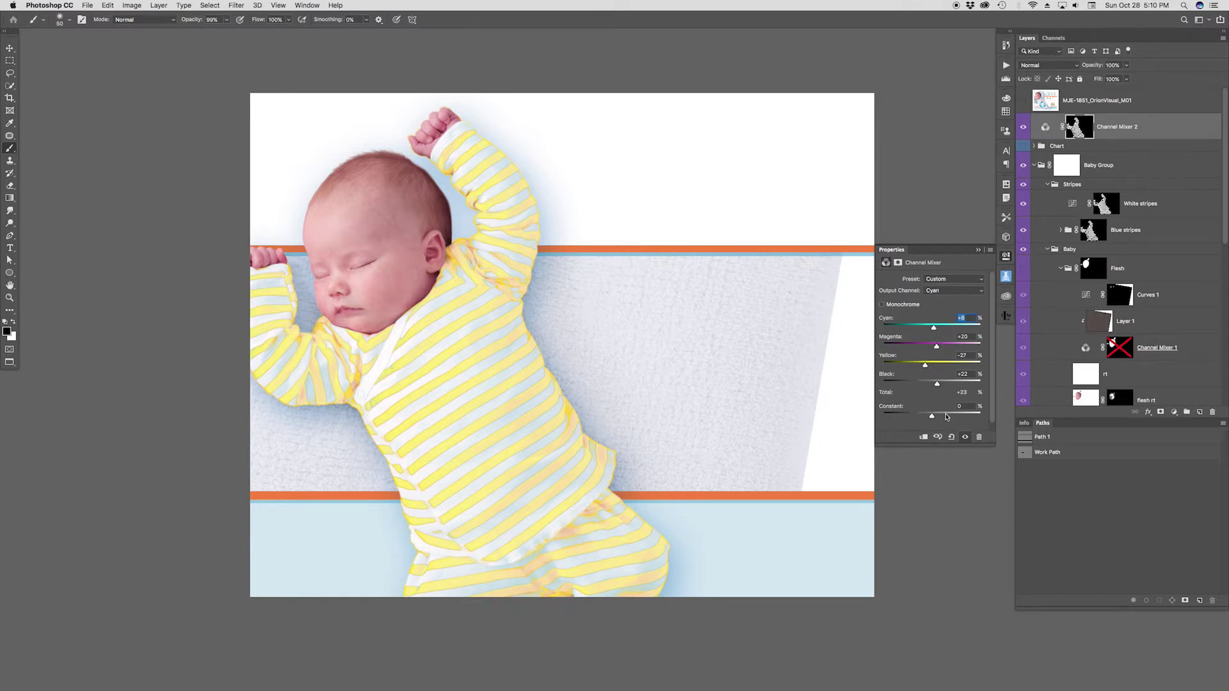
mouse_move(935, 419)
left_mouse_down()
mouse_move(900, 419)
mouse_move(957, 419)
mouse_move(935, 420)
left_mouse_up()
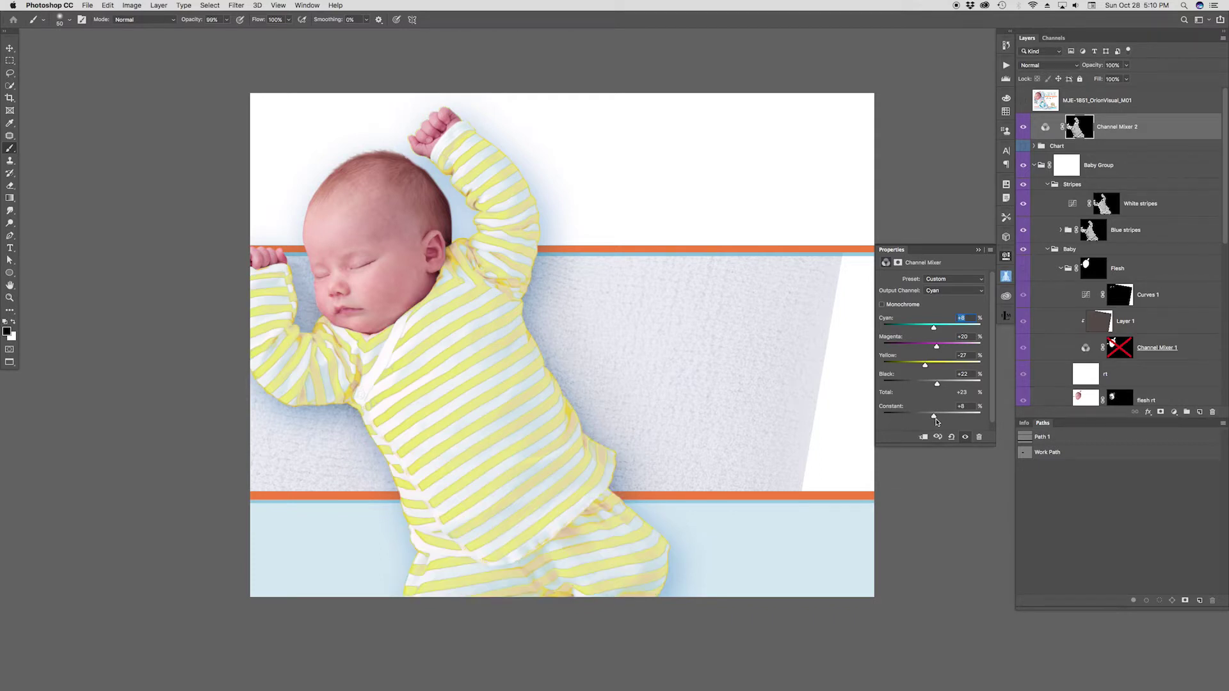
left_click(978, 251)
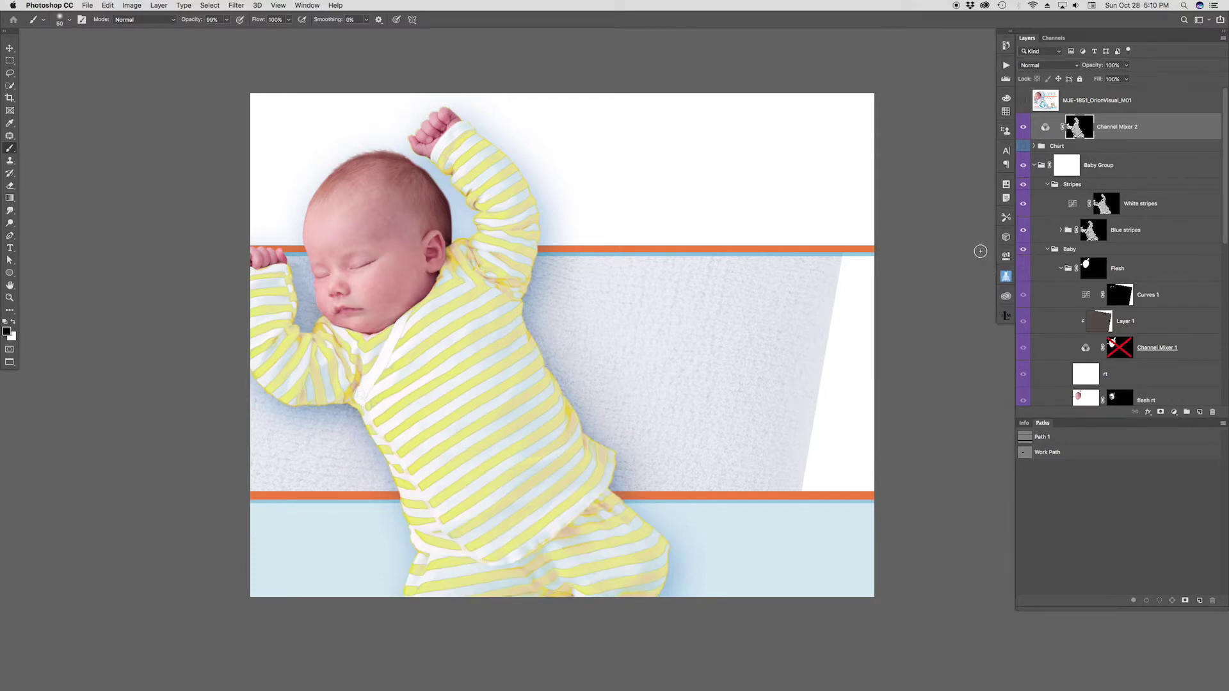
- Inspect the Channel Mixer 2 layer mask and soften it with a Gaussian Blur of 4.8 pixels radius
left_click(1075, 128, "alt")
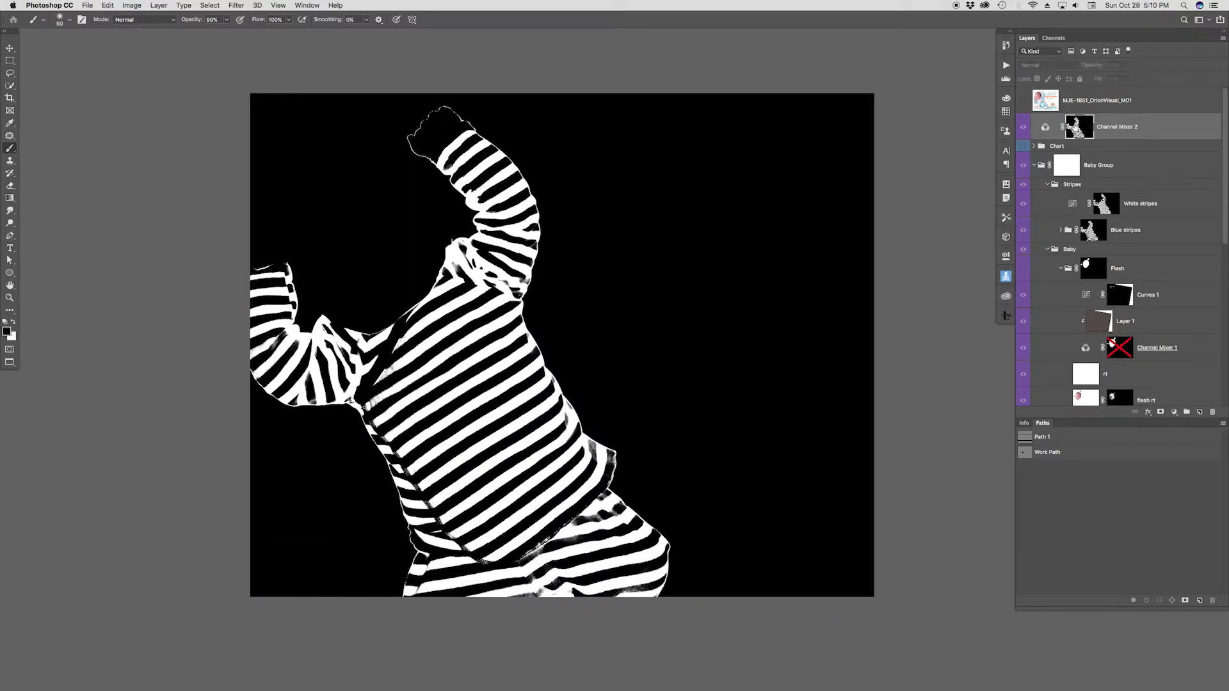
left_click(1075, 128, "alt")
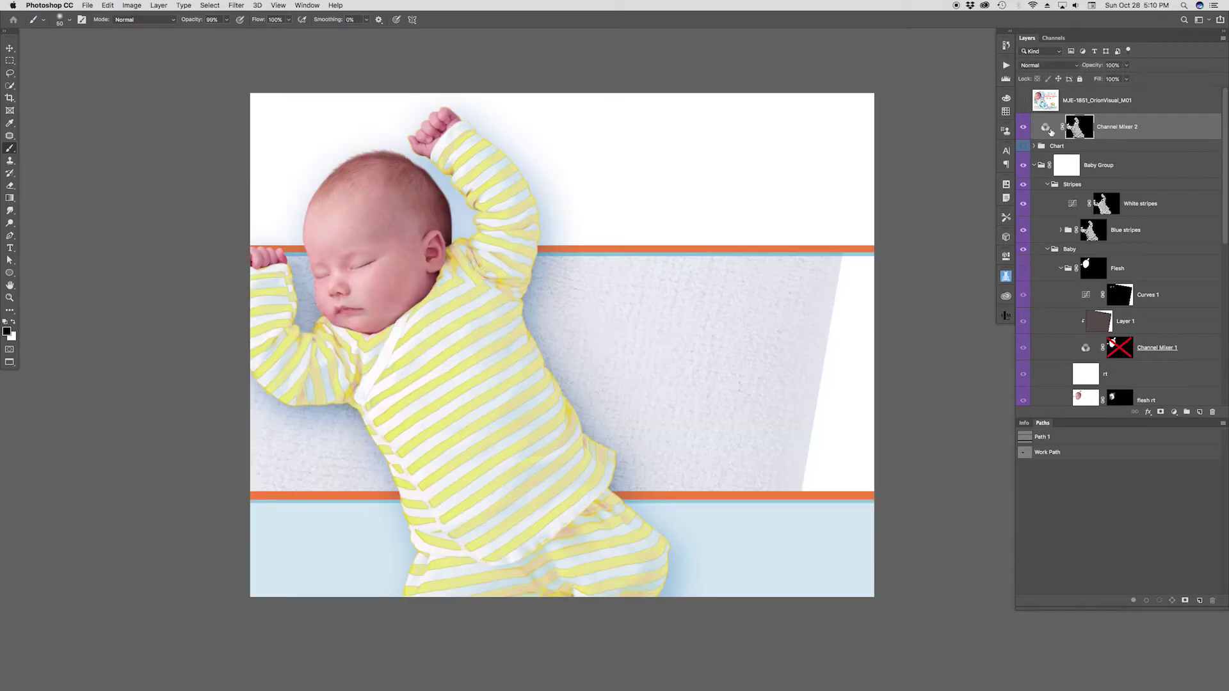
left_click(238, 5)
mouse_move(272, 129)
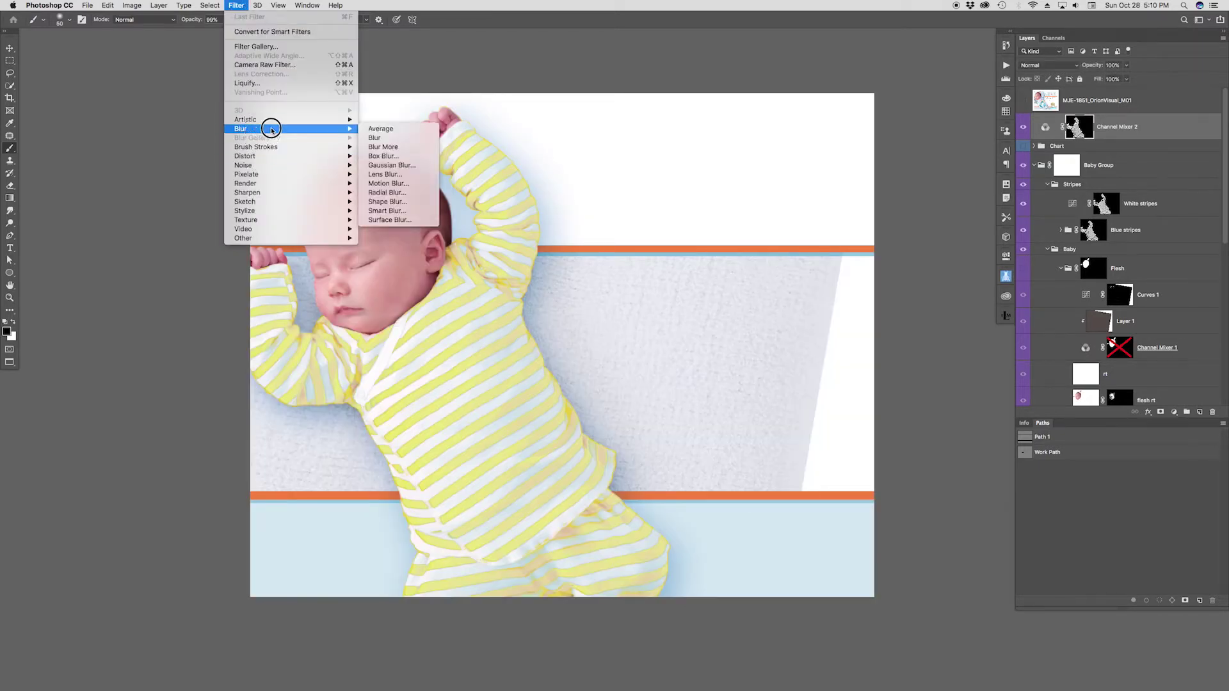
left_click(387, 165)
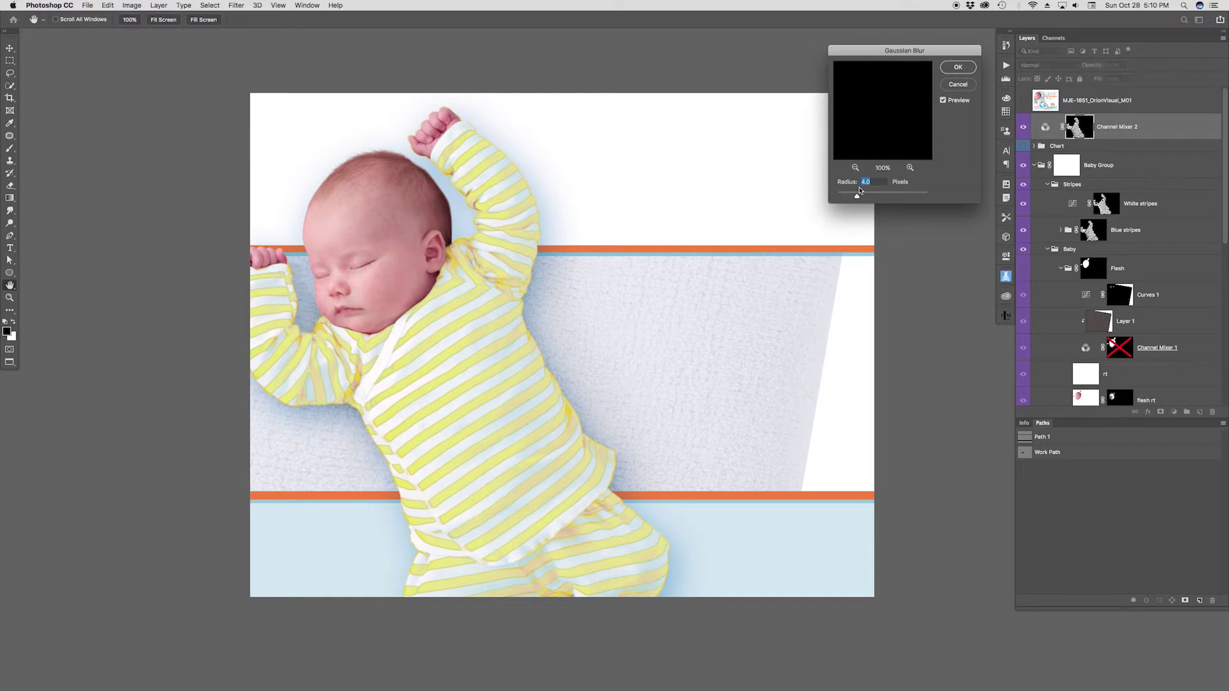
left_click(453, 357)
left_click_drag(856, 195, 869, 199)
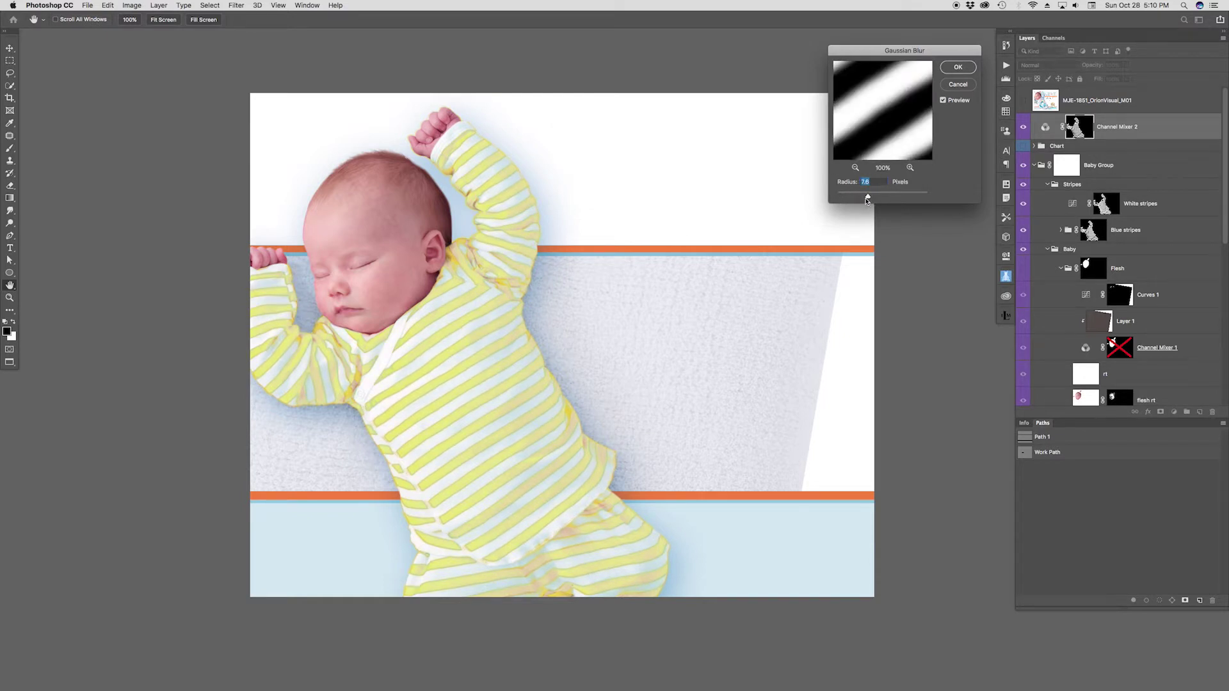
left_click_drag(867, 198, 861, 199)
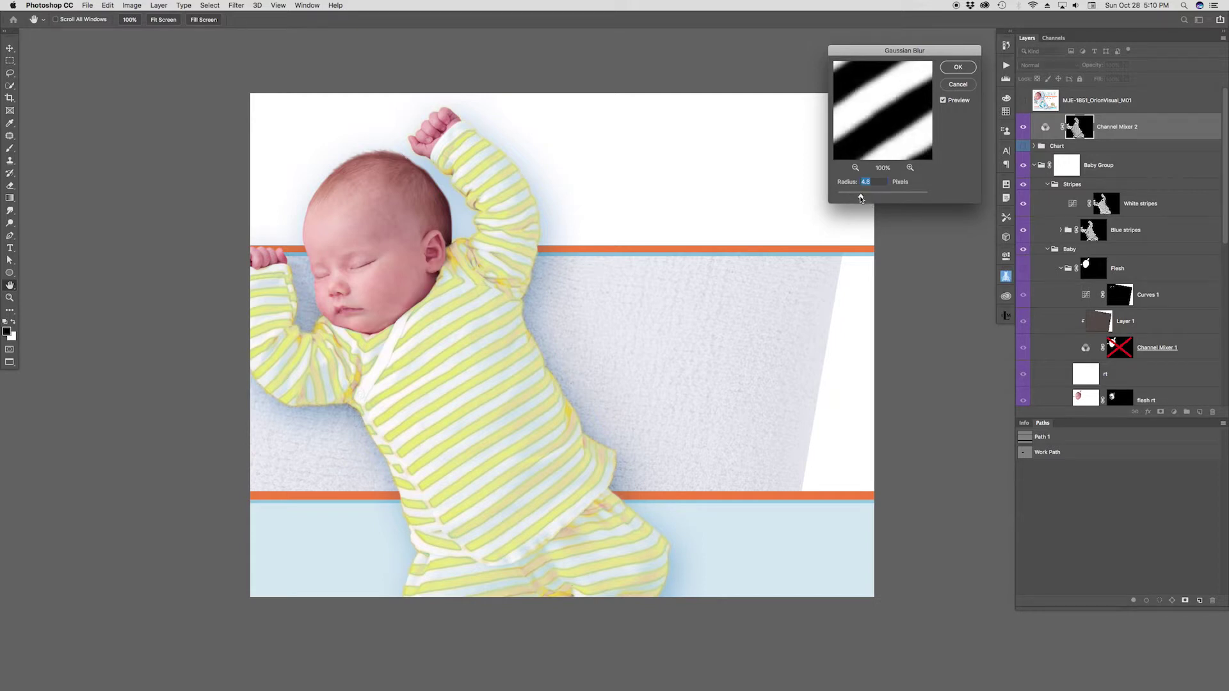
left_click(959, 67)
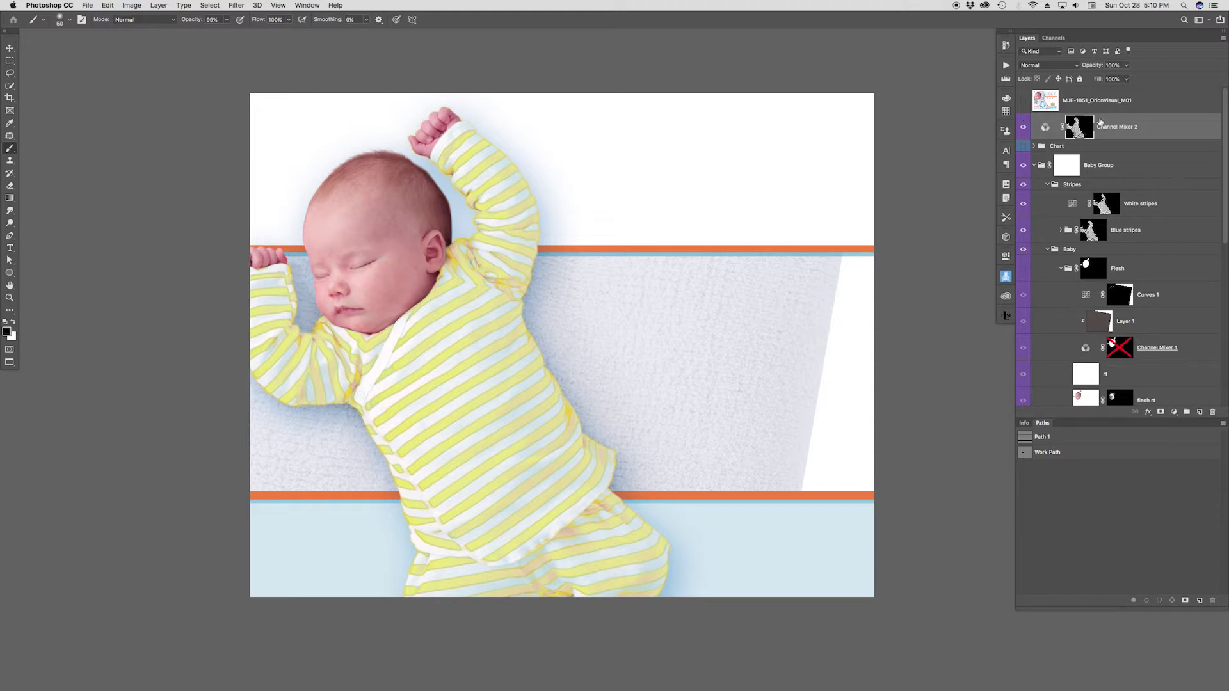
- Compare the outfit with and without Channel Mixer 2 and set that layer's blend mode to Color
left_click(1022, 131)
left_click(1022, 132)
left_click(1048, 64)
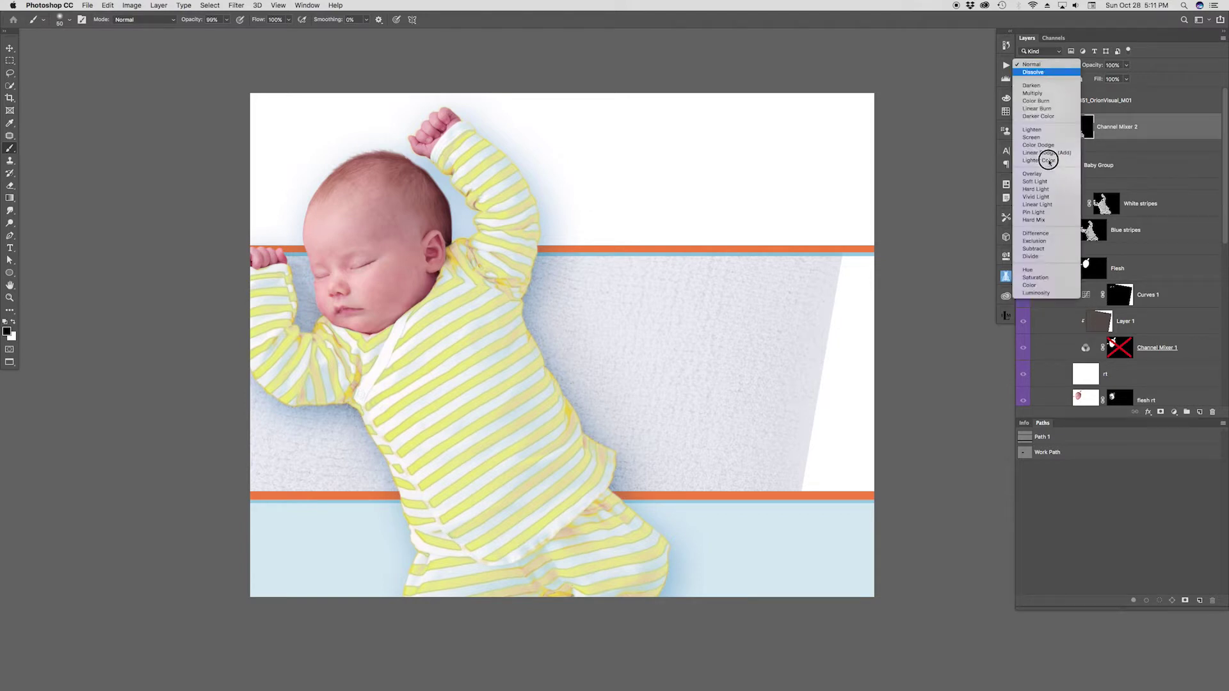
left_click(1045, 285)
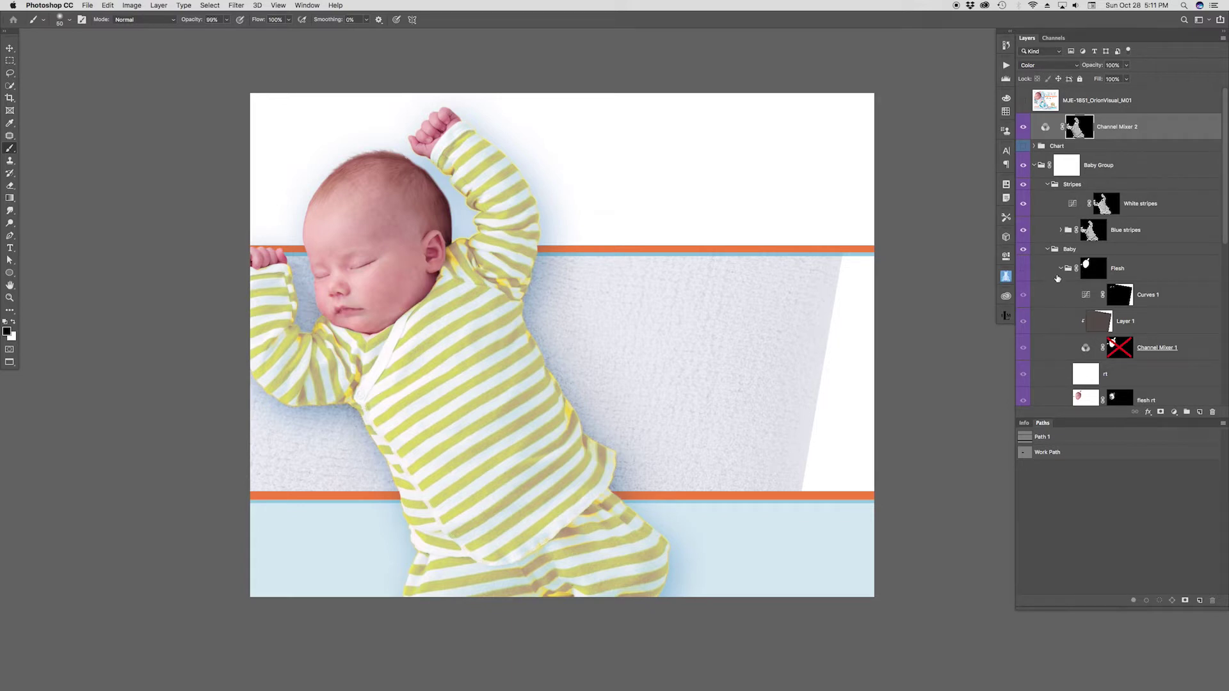
- Enable the disabled layer masks on Channel Mixer 1 and on the Blanket group
left_click(1118, 349, "shift")
left_click_drag(1224, 234, 1221, 374)
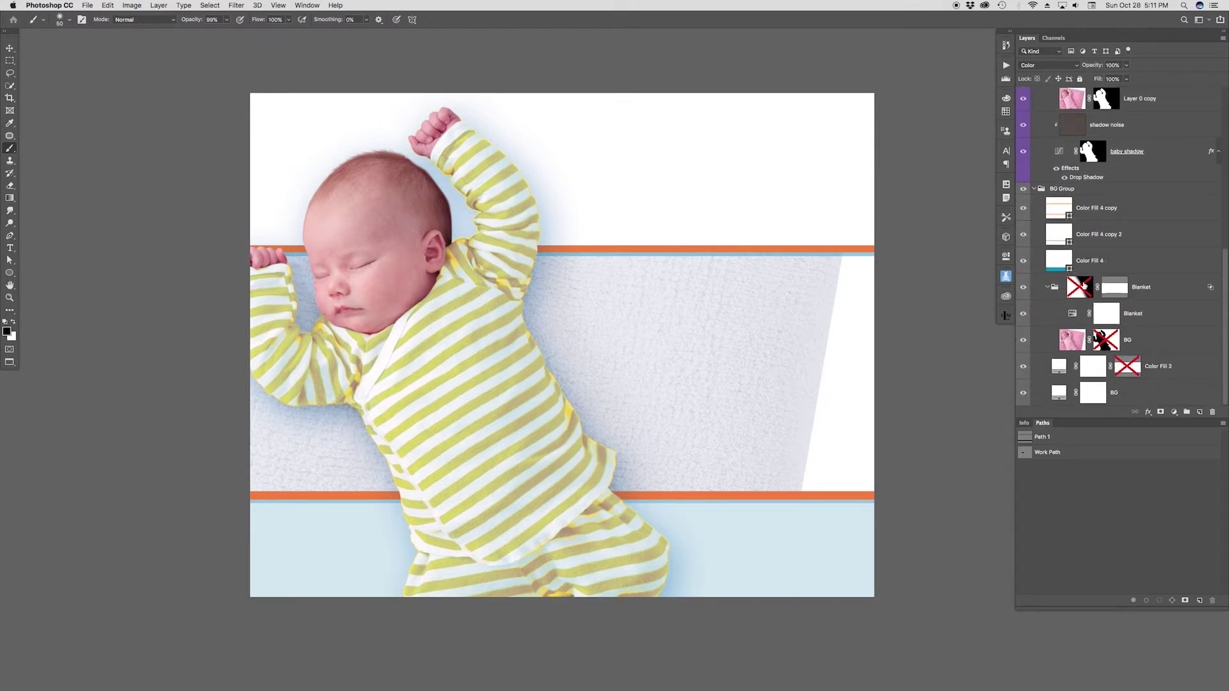
left_click(1083, 285, "shift")
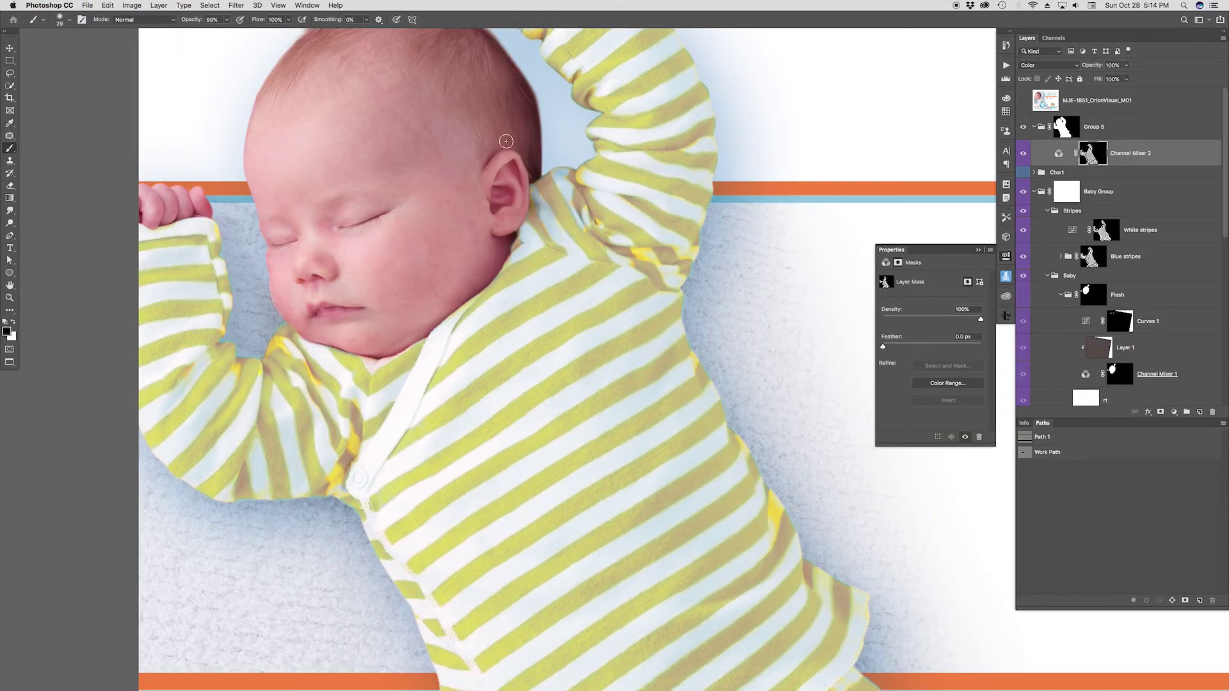
- Retouch the Channel Mixer 2 mask at the raised arm's armpit, painting black over the yellow patch and white along the stripe
left_click_drag(652, 259, 649, 257)
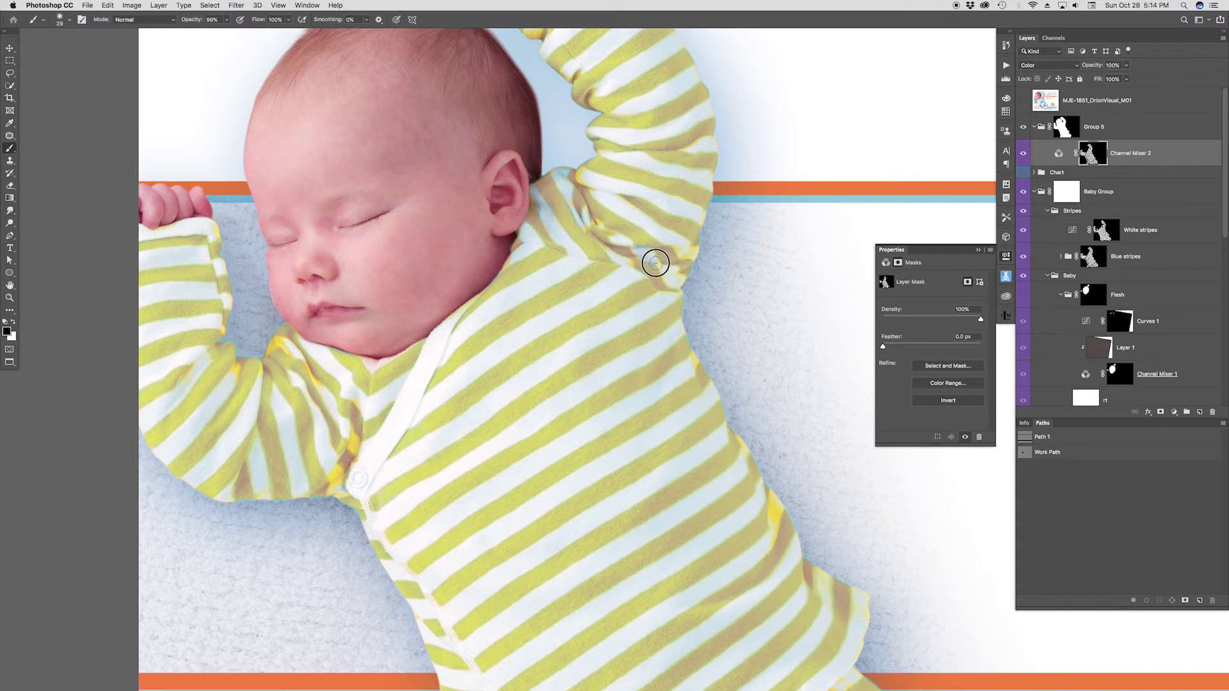
key("x")
mouse_move(650, 267)
left_mouse_down()
mouse_move(640, 244)
mouse_move(654, 280)
left_mouse_up()
key("x")
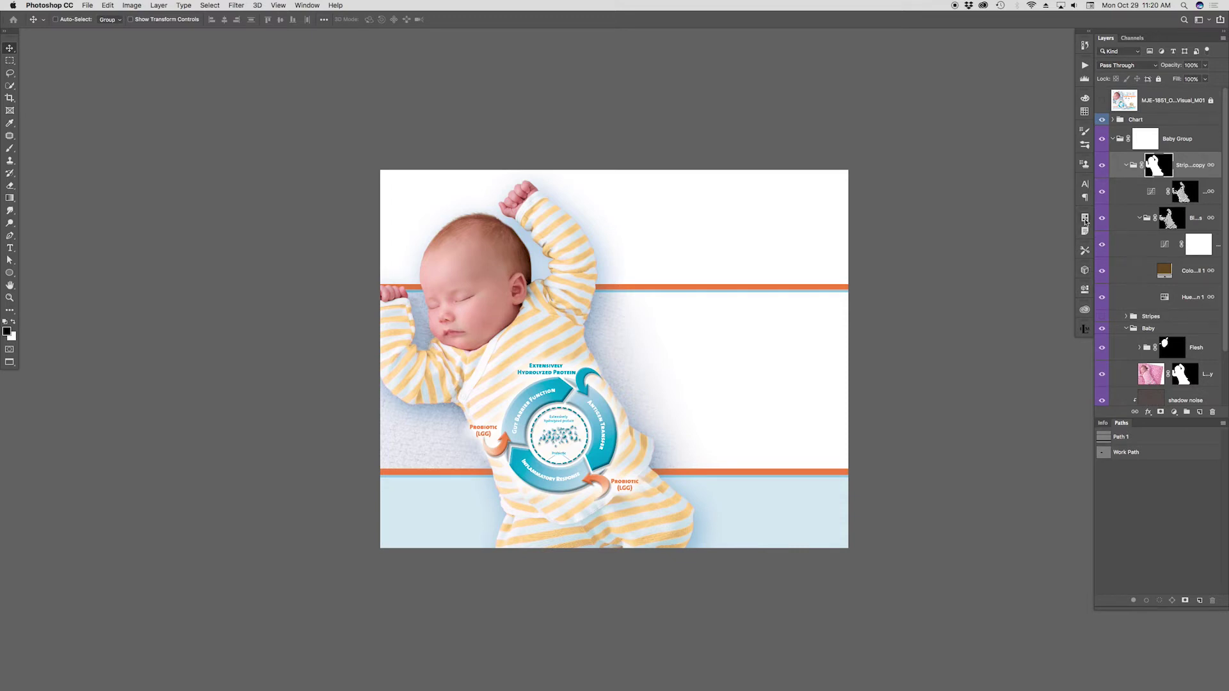
- Compare the After, before and Layer Comp 1 layer comps by applying each in turn
left_click(1085, 219)
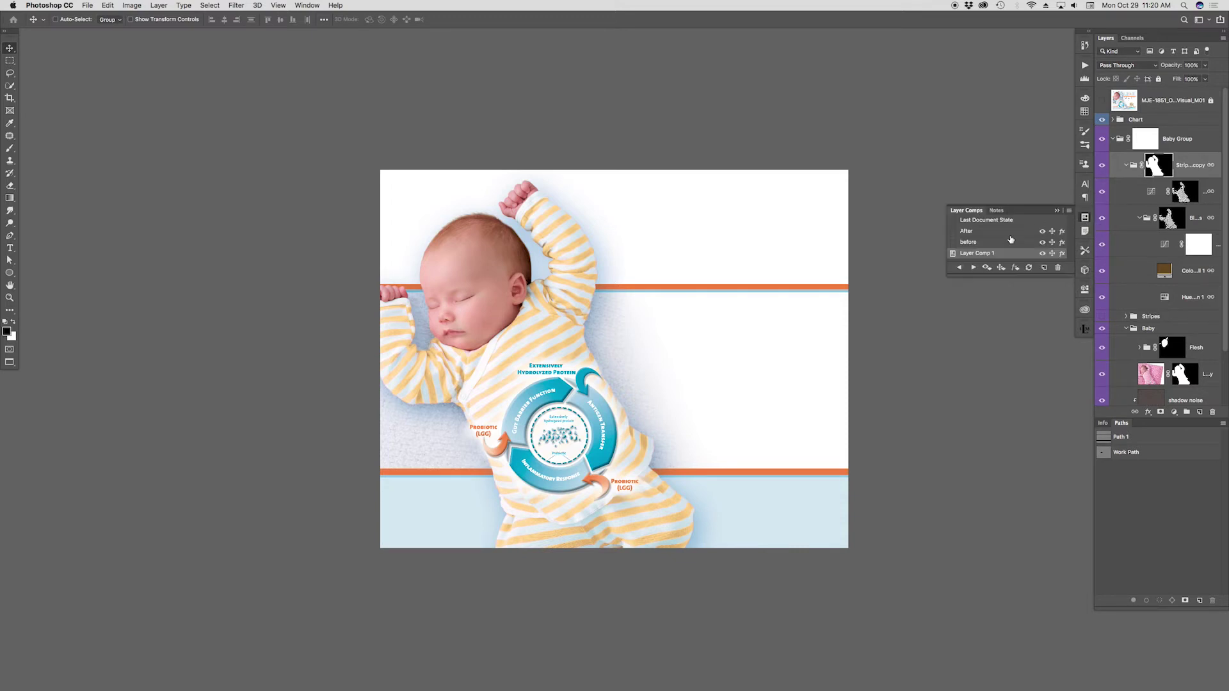
left_click(954, 232)
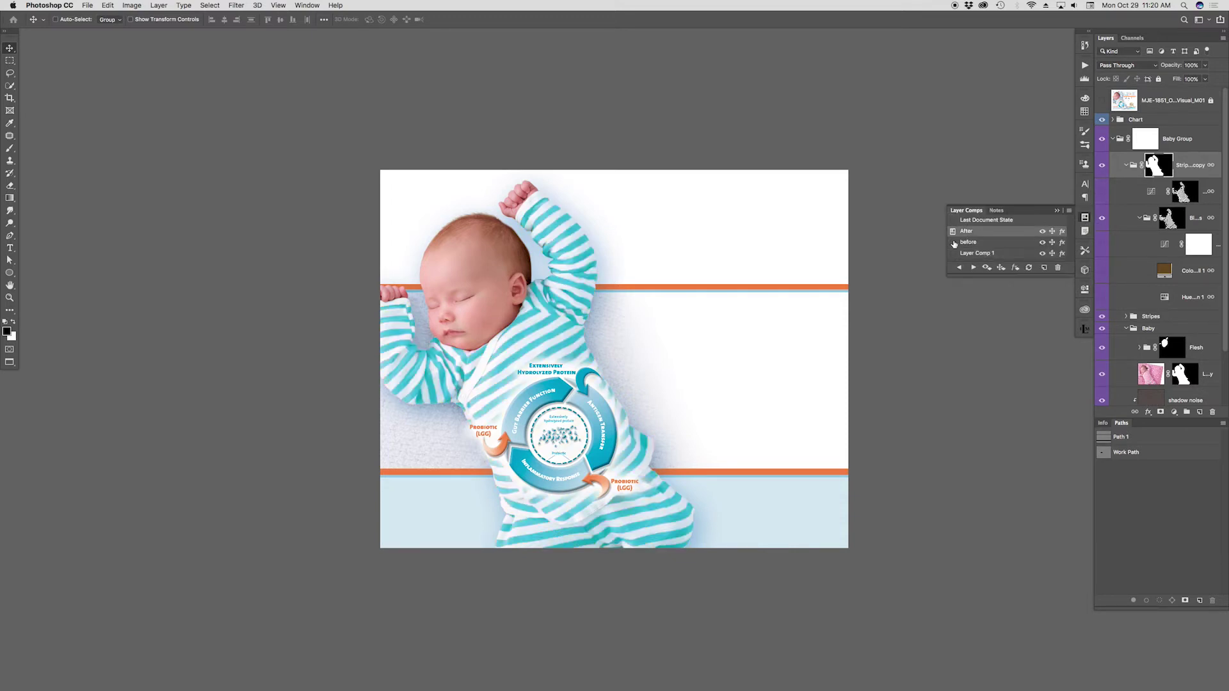
left_click(954, 243)
left_click(953, 254)
- Select all three layer comps and export only those to JPEG files with prefix "test b&a's", quality 10 and the ICC profile included
left_click(998, 232, "shift")
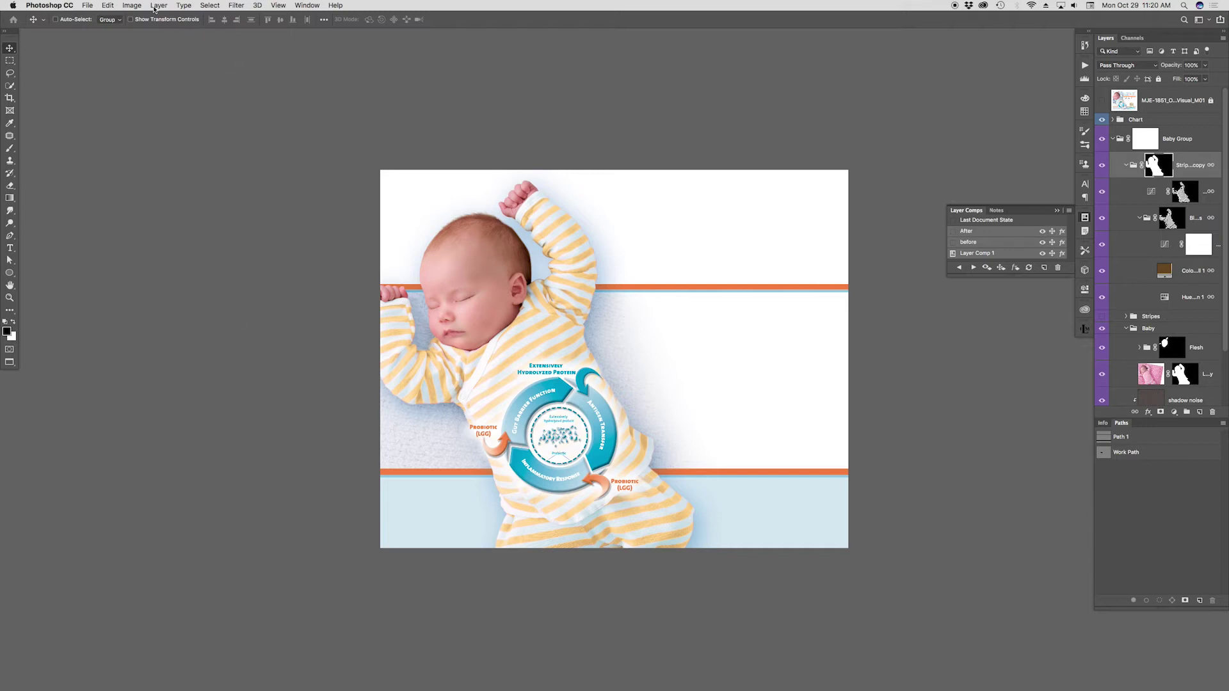
left_click(132, 5)
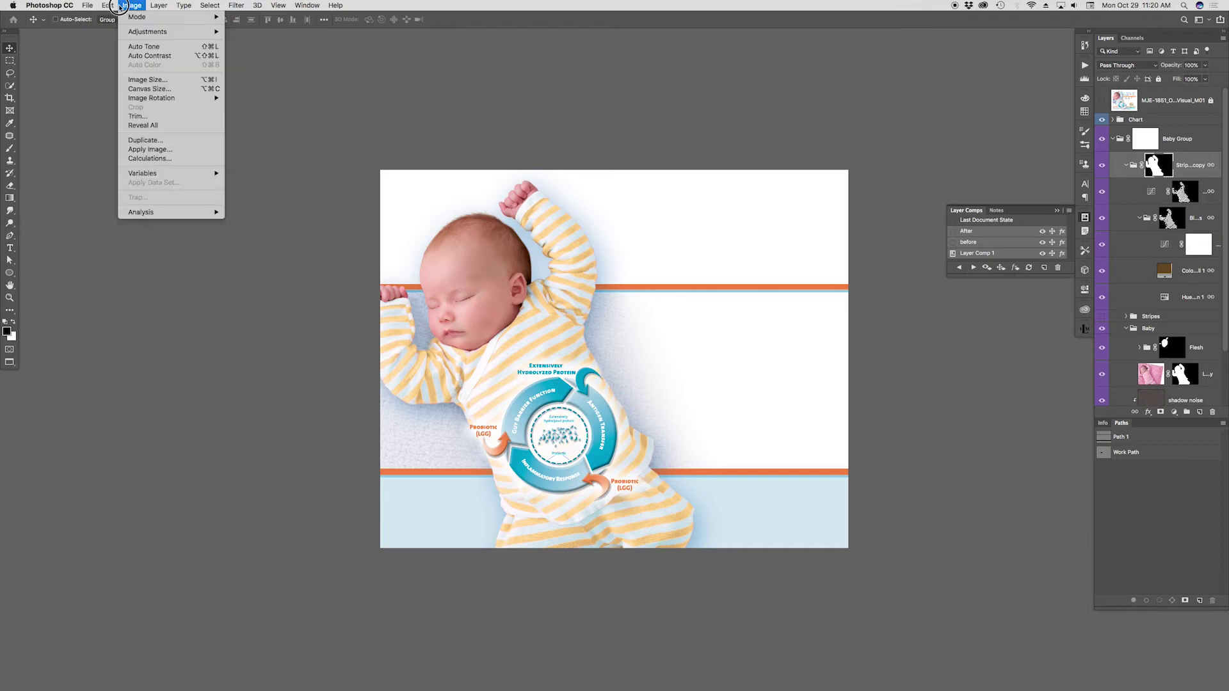
mouse_move(87, 6)
mouse_move(113, 129)
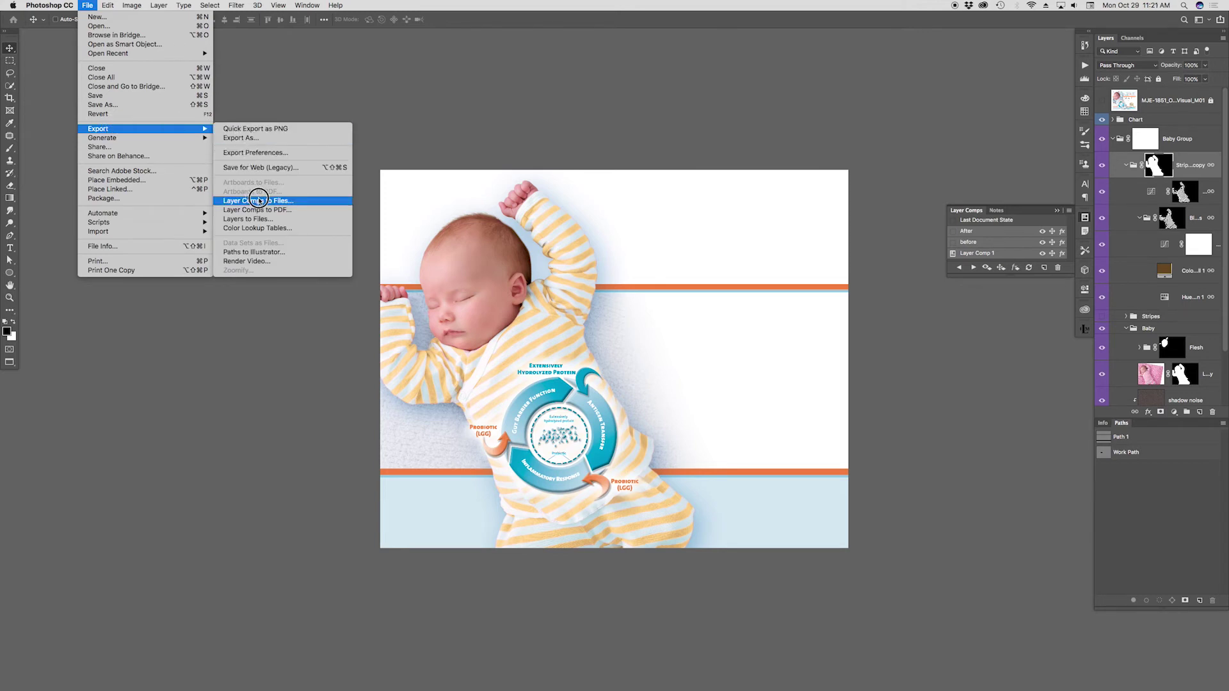
left_click(258, 201)
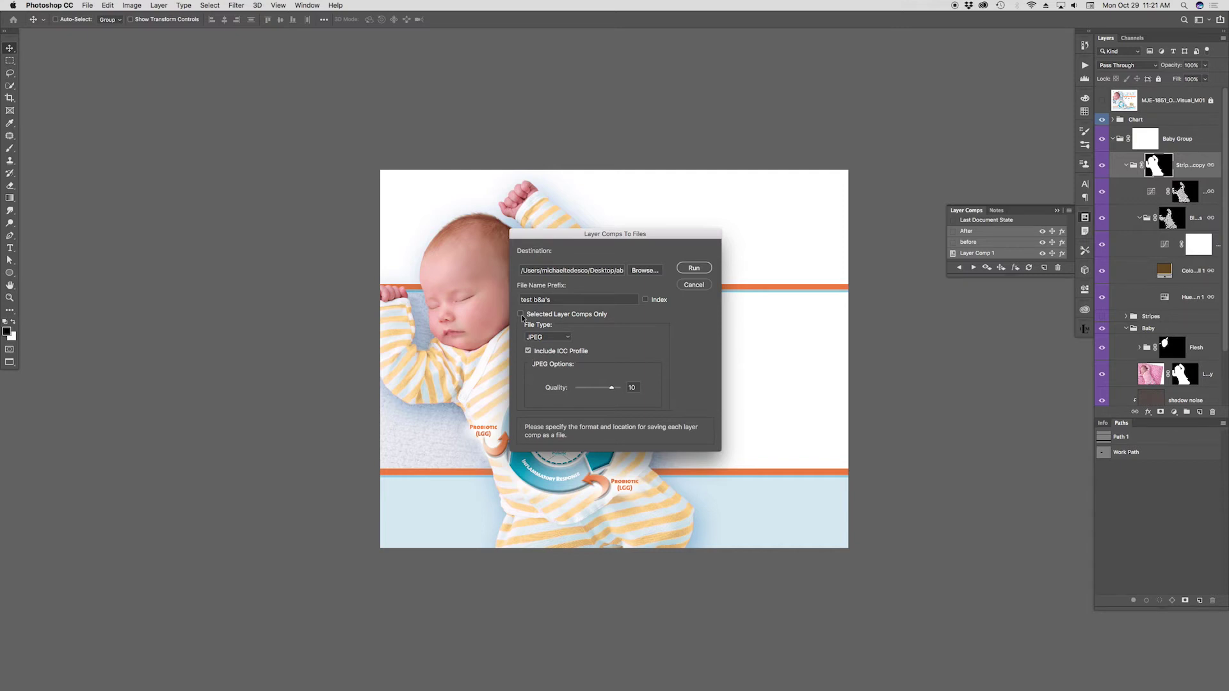
left_click(521, 314)
left_click(694, 268)
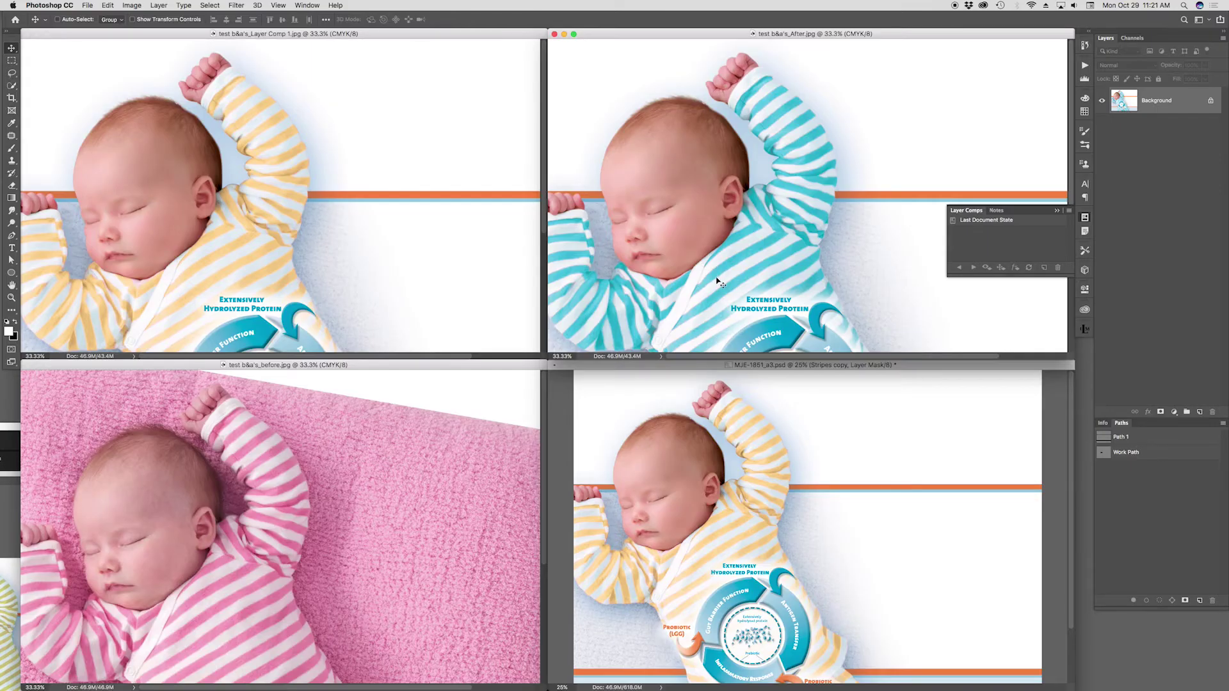
- Zoom the exported Layer Comp 1 image out to 16.67% and match the zoom and location of all open windows to it
left_click(463, 291, "alt+super")
left_click(462, 292, "alt+super")
left_click(463, 291, "alt+super")
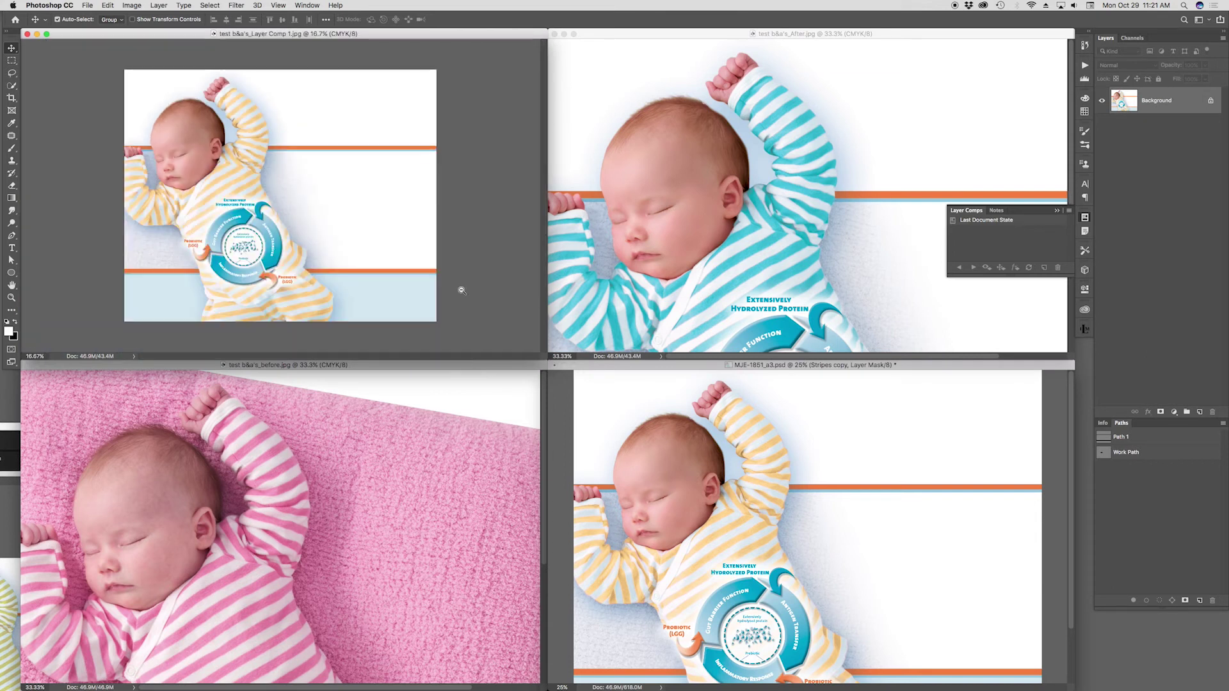
left_click(636, 257, "alt+super")
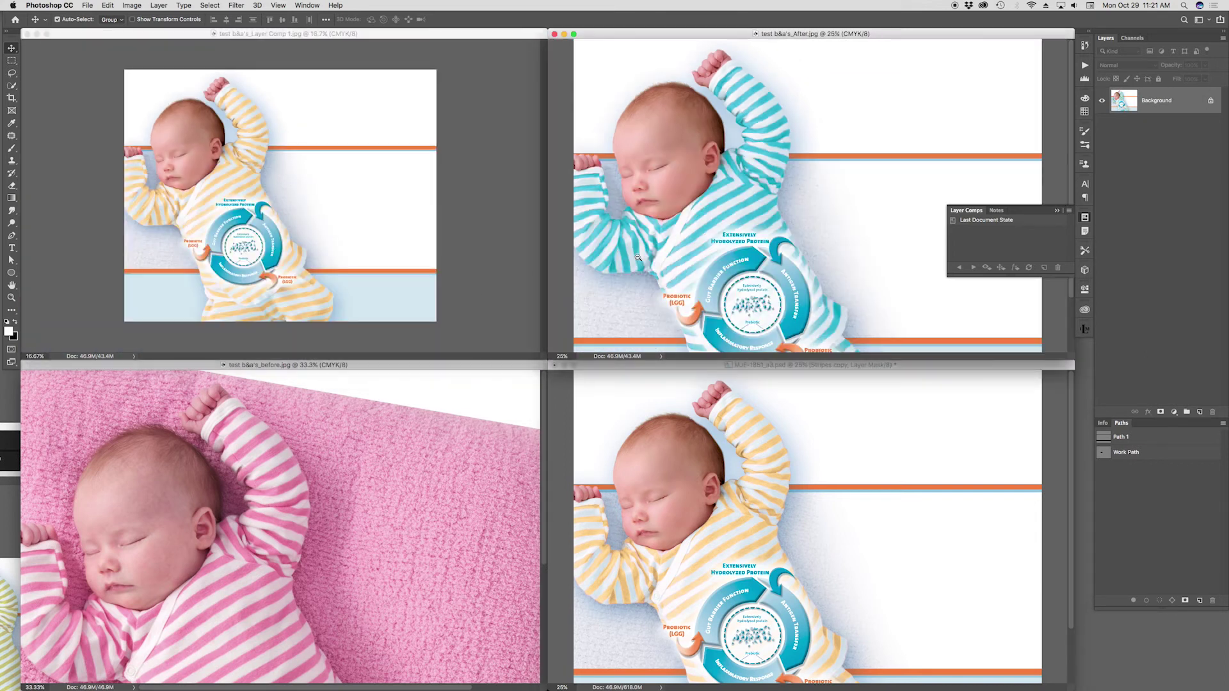
left_click(422, 269)
left_click(309, 6)
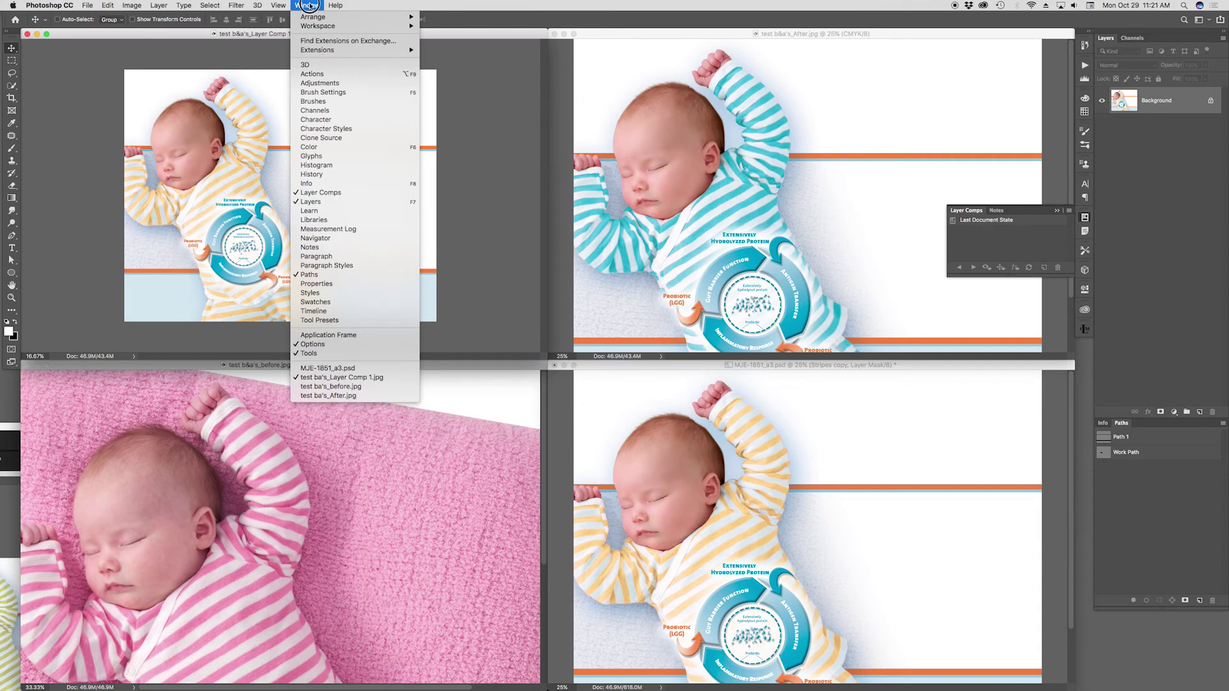
mouse_move(315, 17)
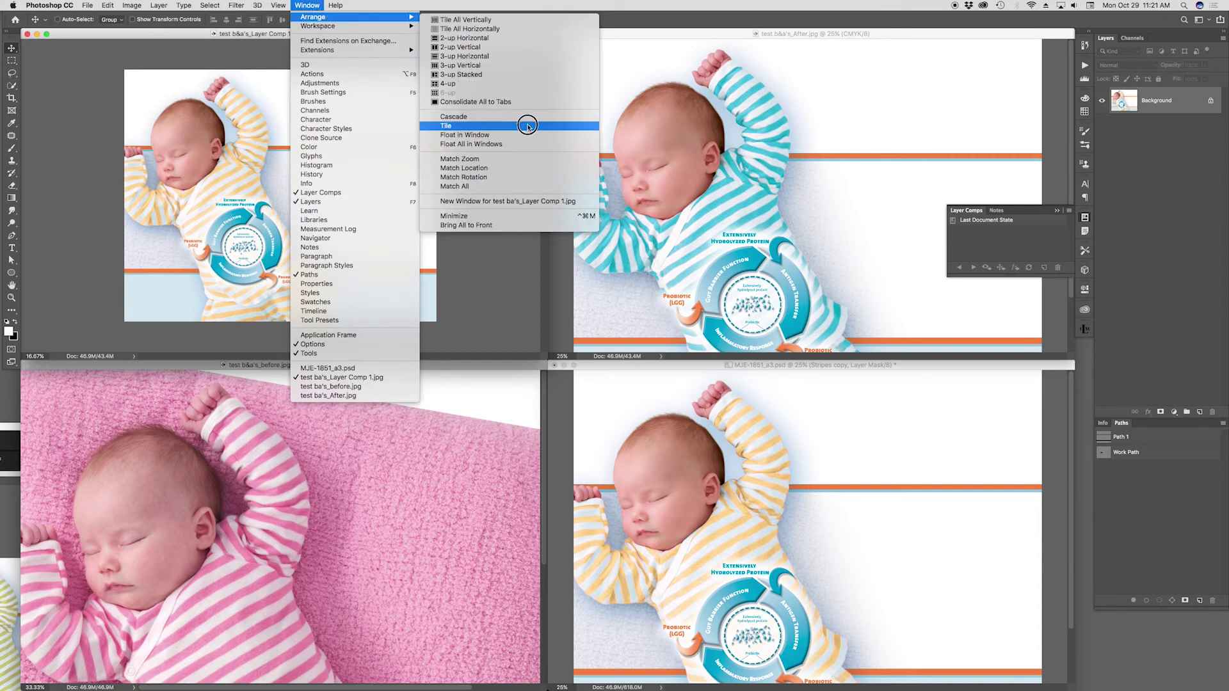
left_click(523, 187)
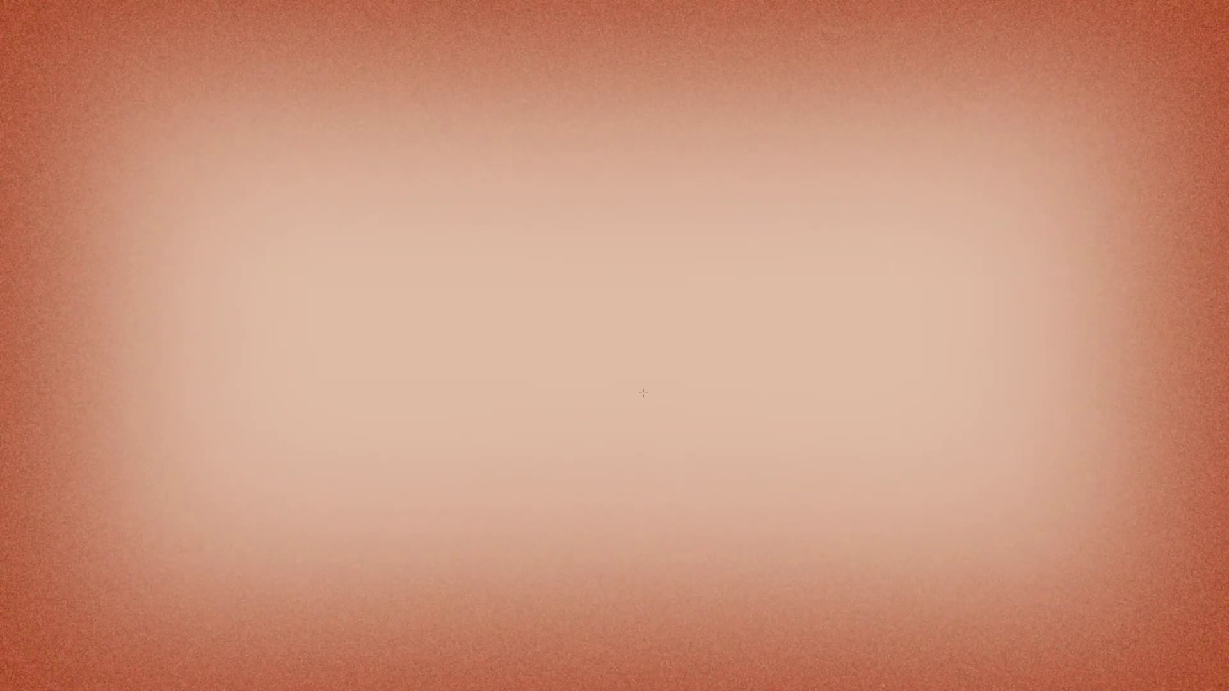
mouse_move(608, 204)
left_mouse_down()
mouse_move(596, 264)
mouse_move(488, 230)
mouse_move(721, 296)
mouse_move(615, 267)
mouse_move(559, 309)
mouse_move(577, 148)
mouse_move(743, 121)
mouse_move(487, 499)
left_mouse_up()
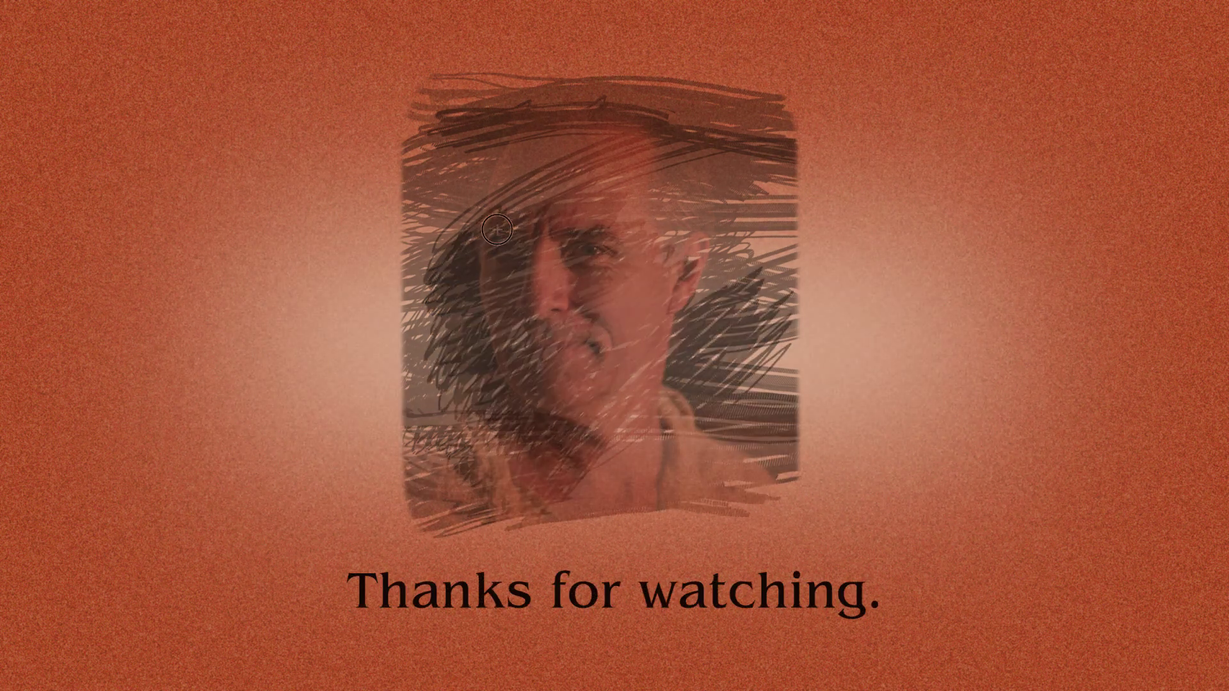